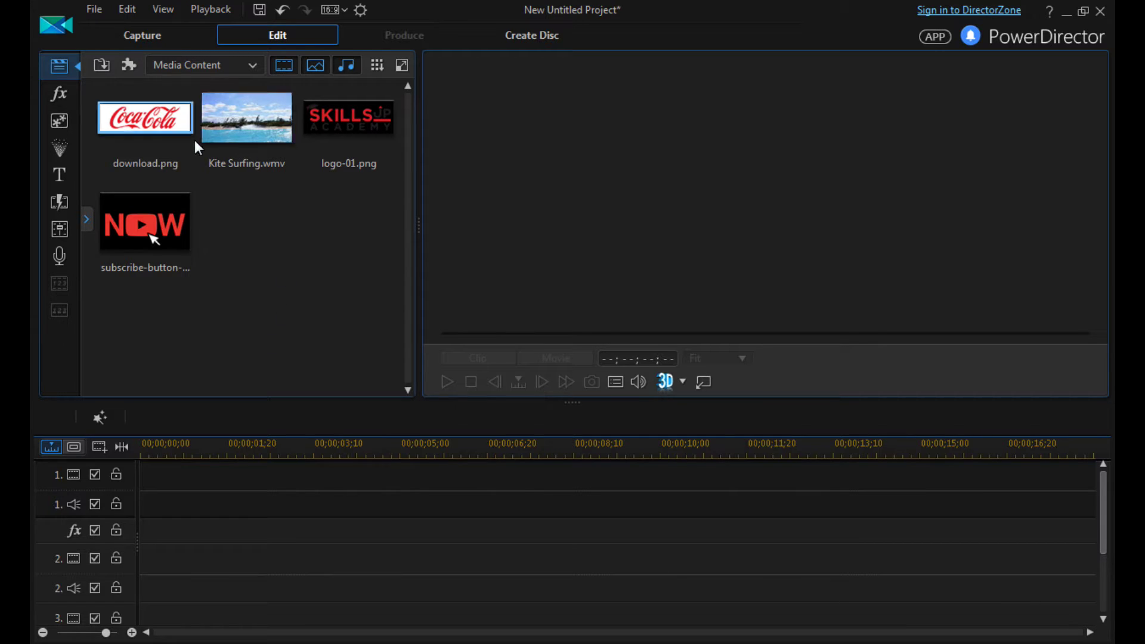
Preview the subscribe button, Skills Up logo and Coca-Cola images in the media library
click(145, 222)
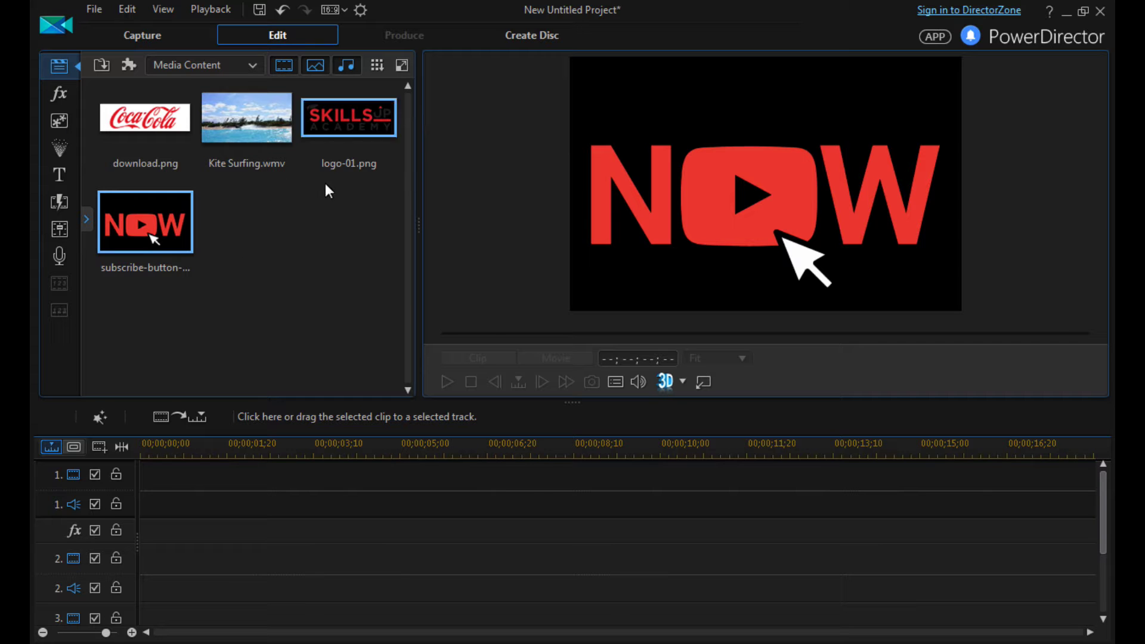
click(342, 152)
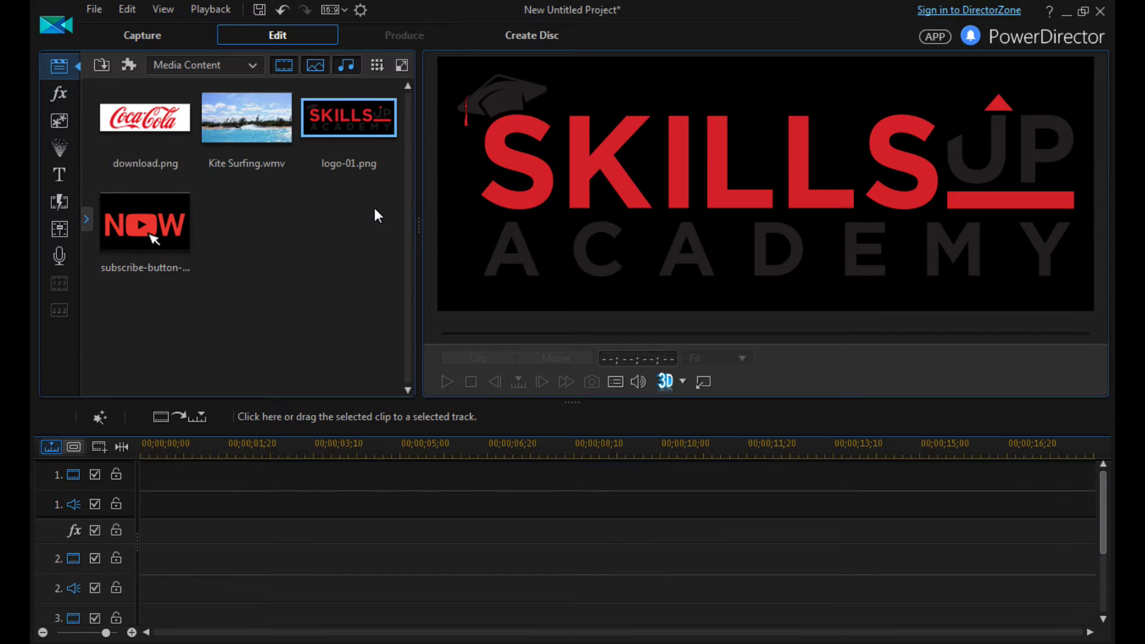
click(148, 112)
click(360, 123)
click(135, 124)
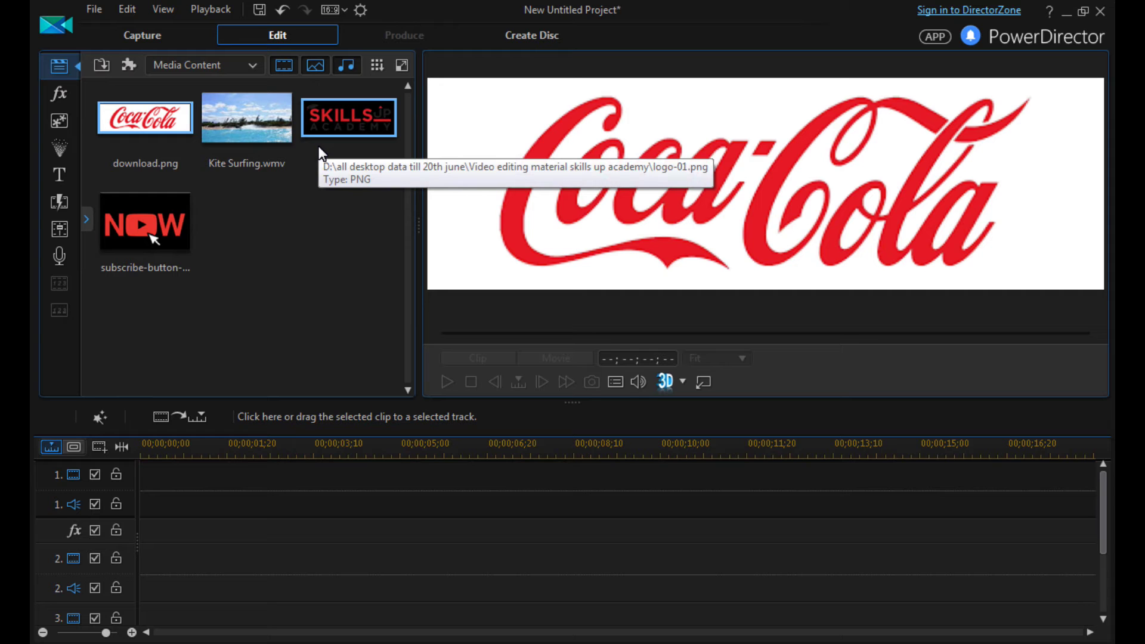
Place Kite Surfing.wmv on track 1, zoom the timeline, and add download.png to track 2 at 0:00
drag(254, 132, 127, 502)
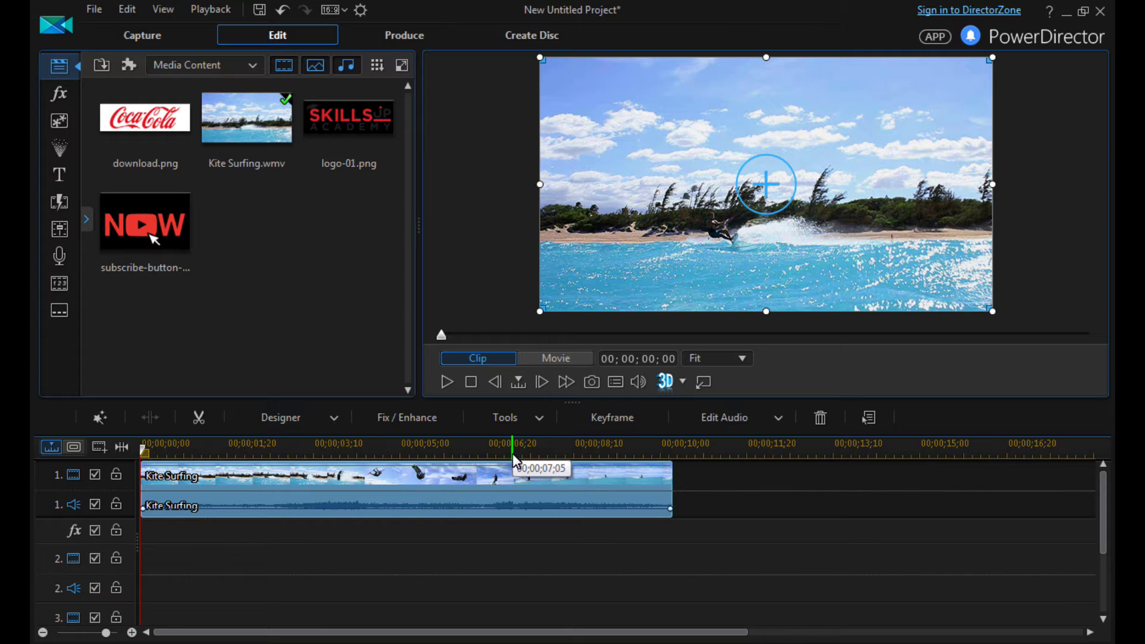
drag(510, 451, 746, 432)
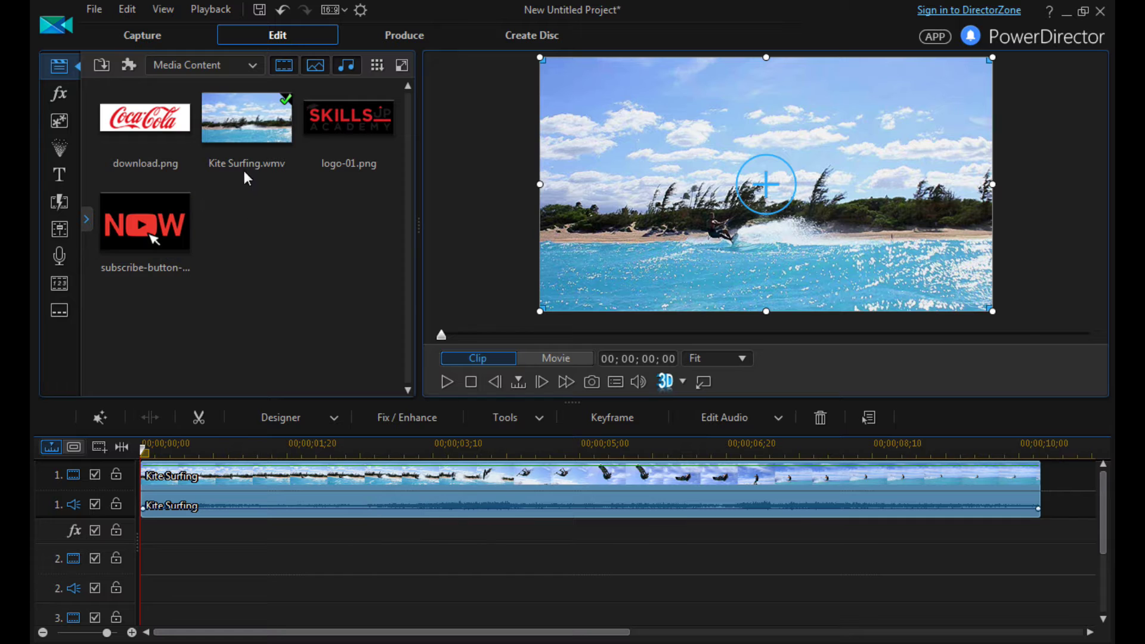
mouse_move(171, 142)
mouse_down()
mouse_move(216, 314)
mouse_move(149, 578)
mouse_move(131, 578)
mouse_up()
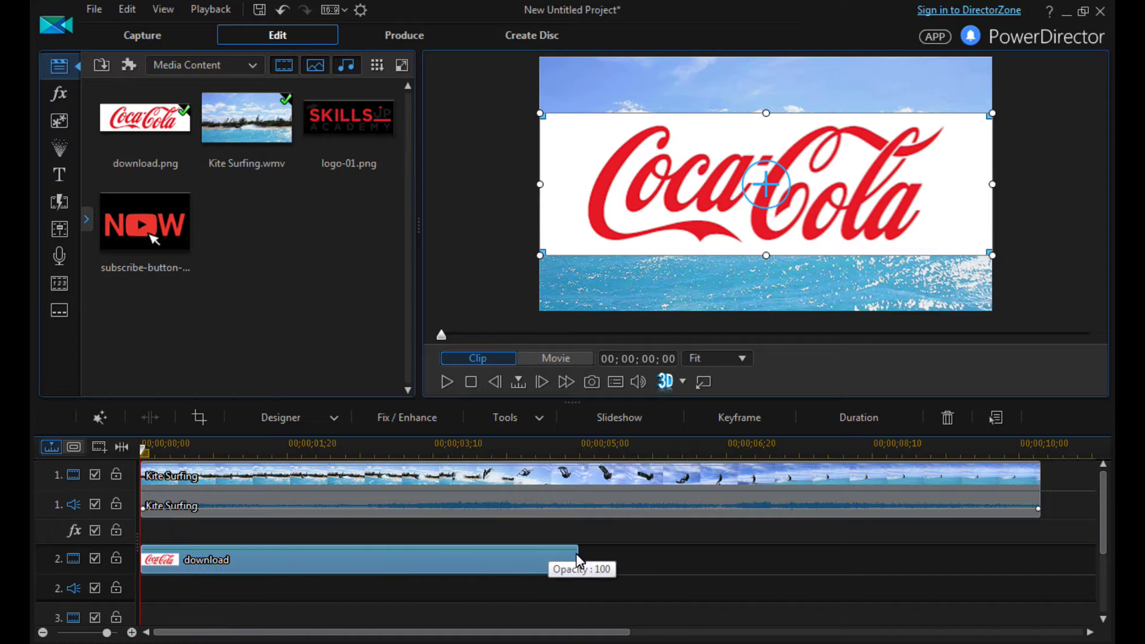
Trim download.png to about two seconds and drop logo-01.png right after it on track 2
drag(576, 558, 320, 568)
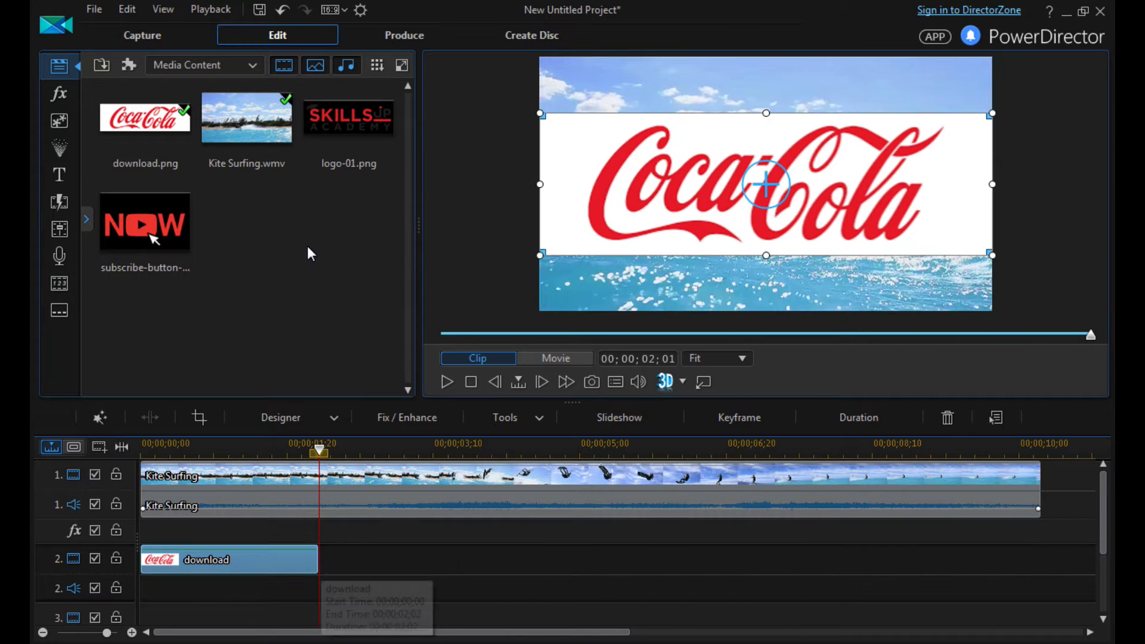
drag(342, 120, 336, 570)
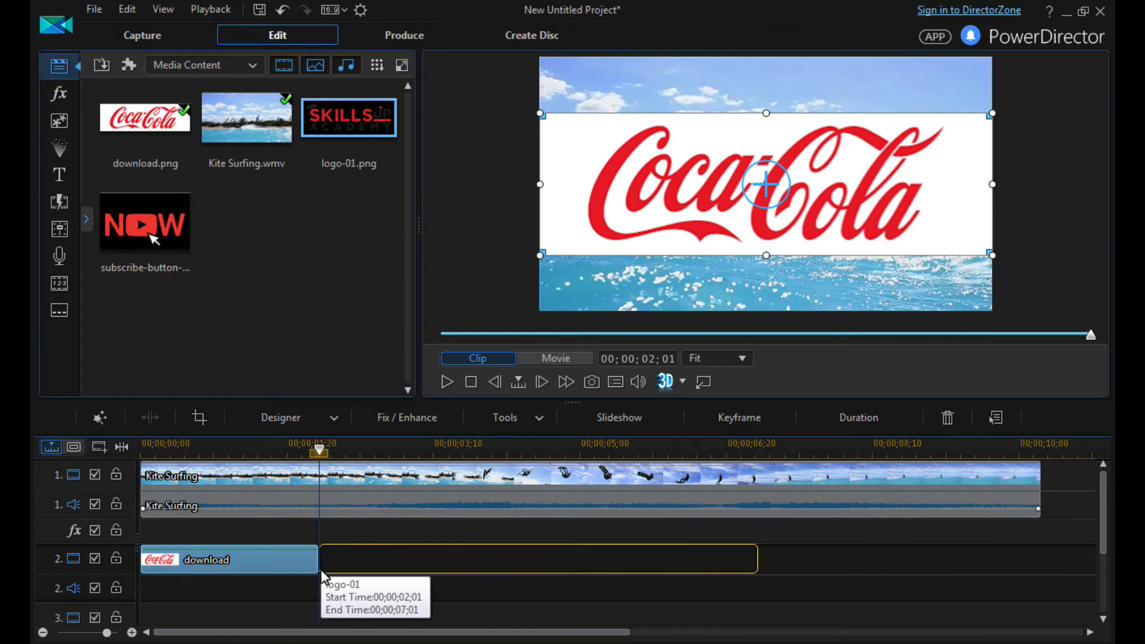
drag(336, 567, 321, 570)
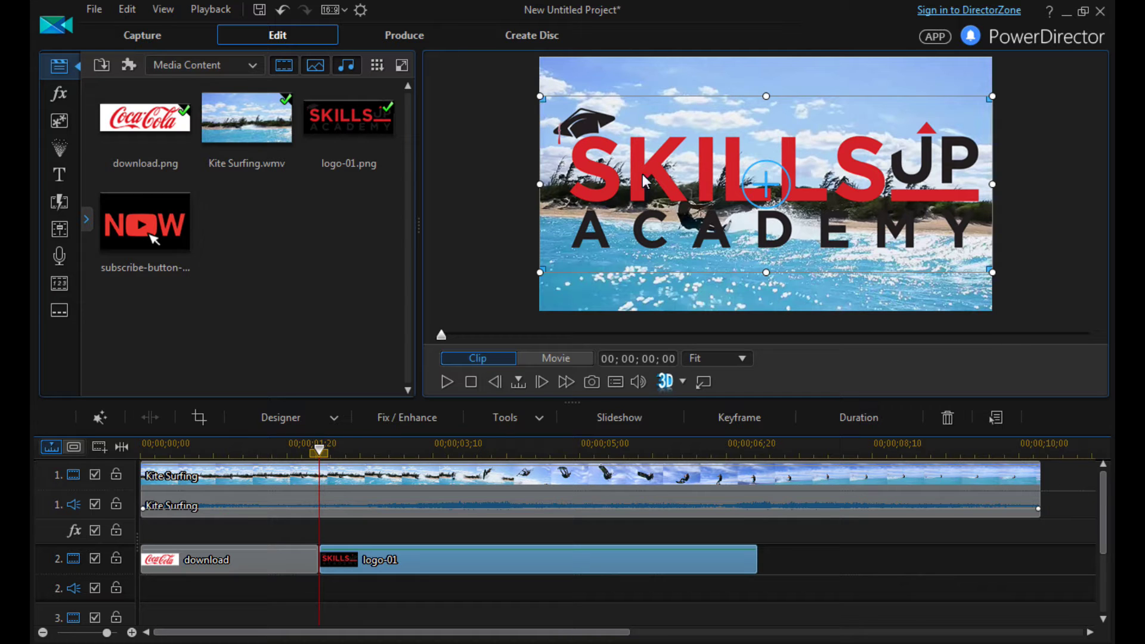
mouse_move(540, 99)
mouse_down()
mouse_move(926, 268)
mouse_move(575, 101)
mouse_up()
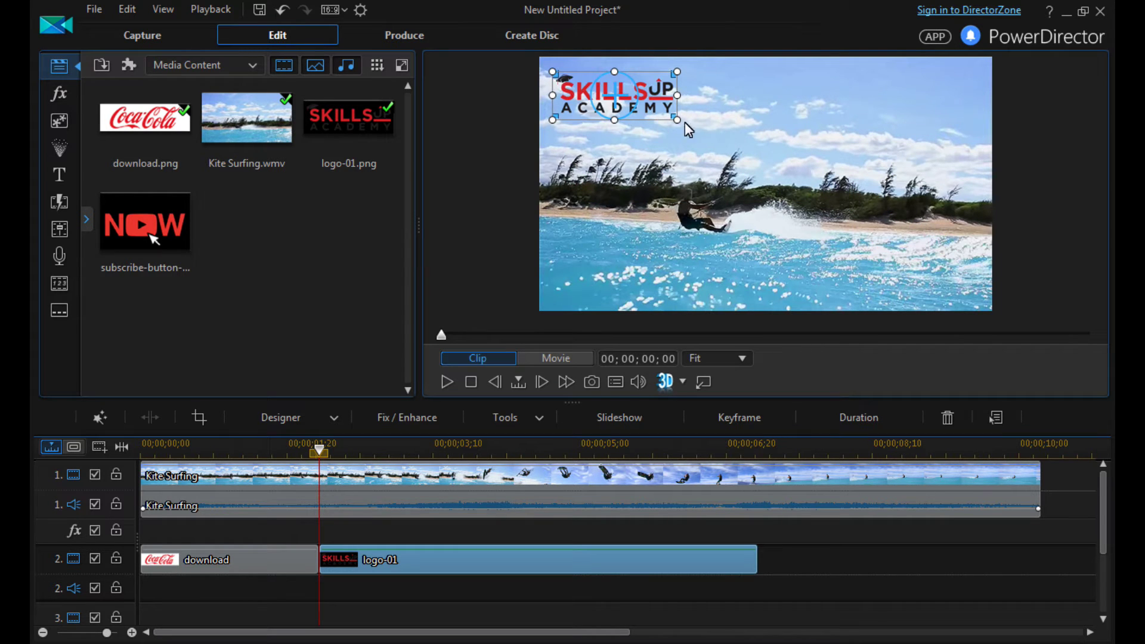
Resize logo-01 into the top-left corner and download.png into the top-right corner, then play back
drag(678, 121, 661, 115)
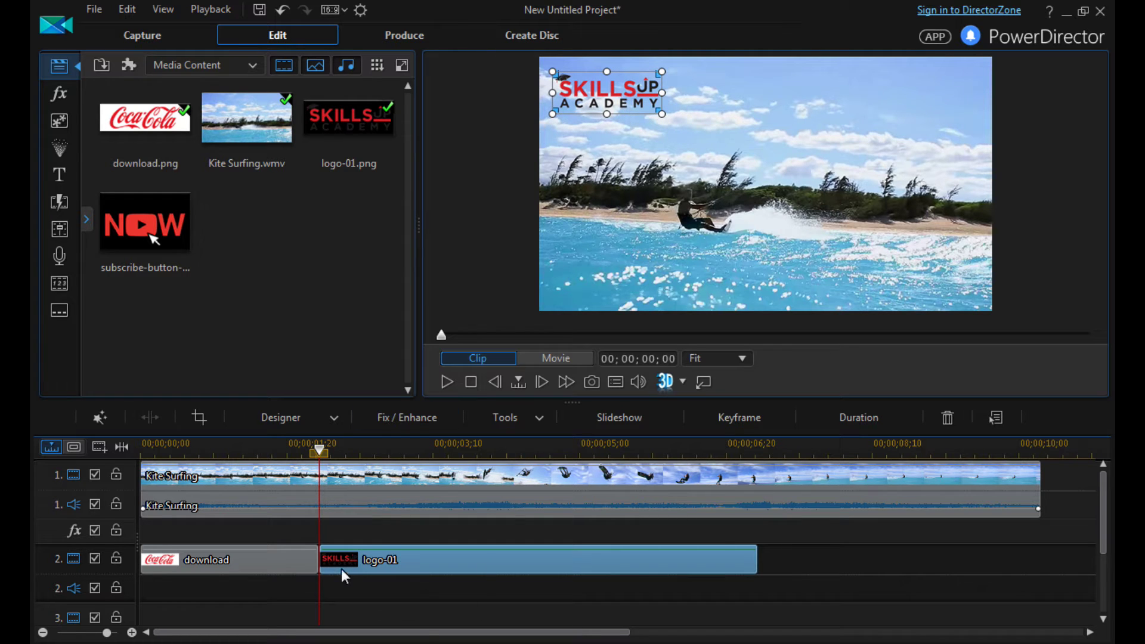
click(271, 558)
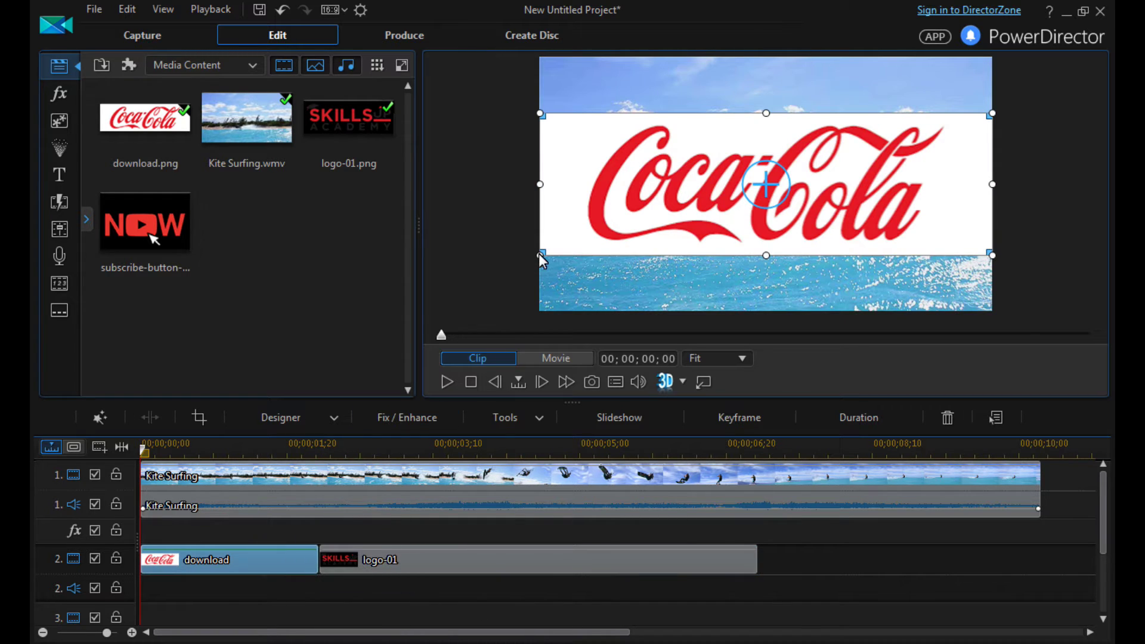
drag(540, 256, 893, 164)
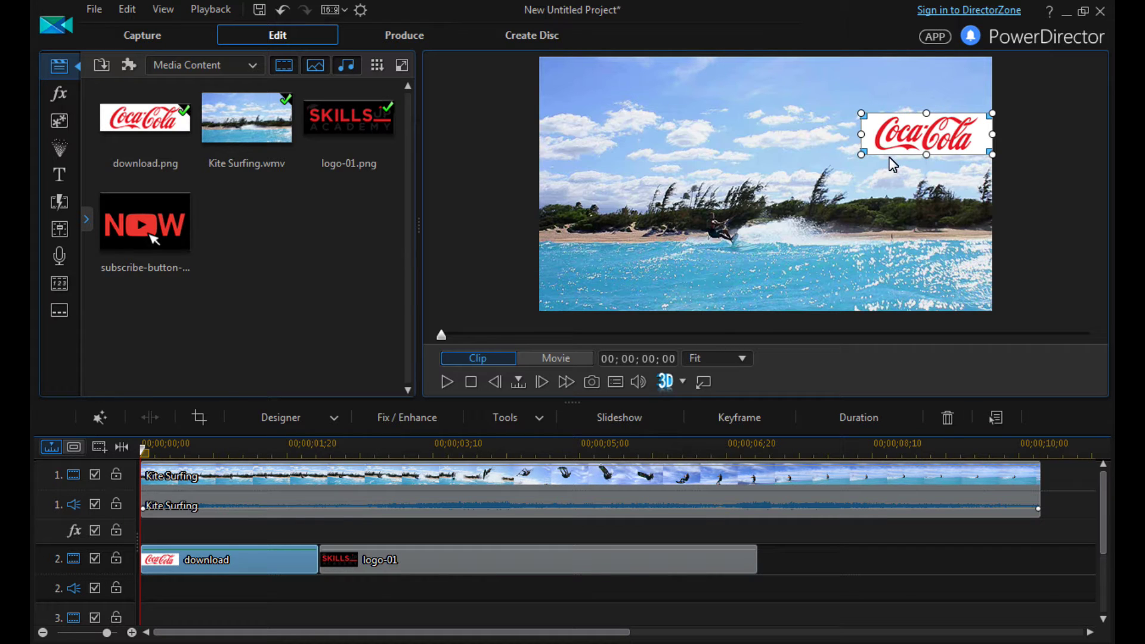
drag(924, 146, 915, 102)
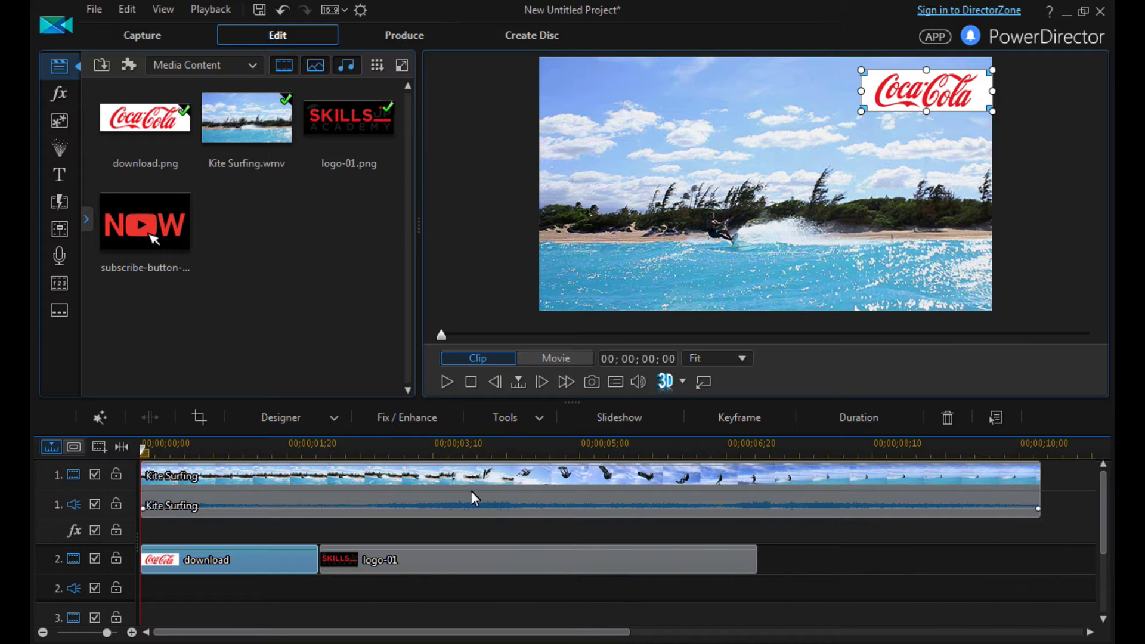
key(space)
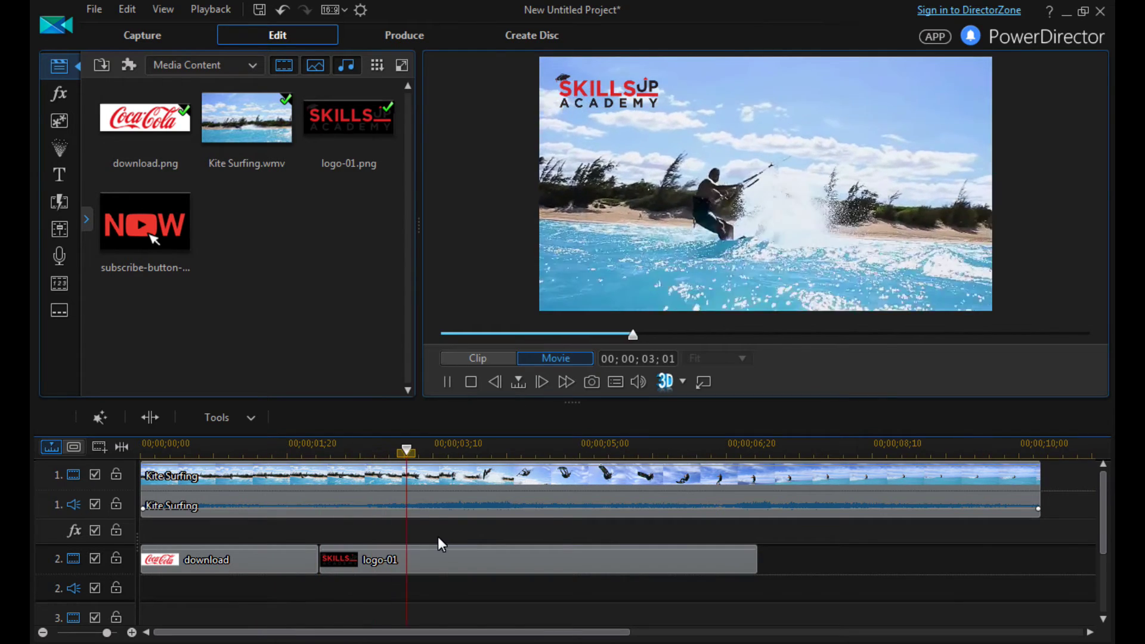
Stop playback, nudge the Coca-Cola watermark slightly left and down, then go to Chrome's image search
key(space)
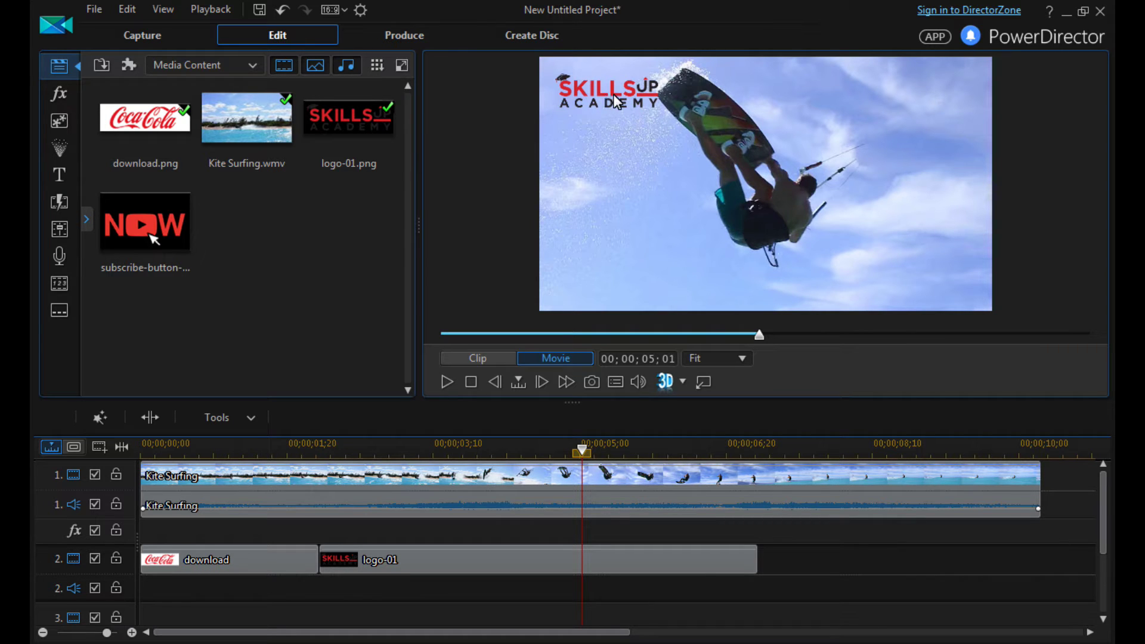
click(267, 555)
drag(898, 101, 881, 106)
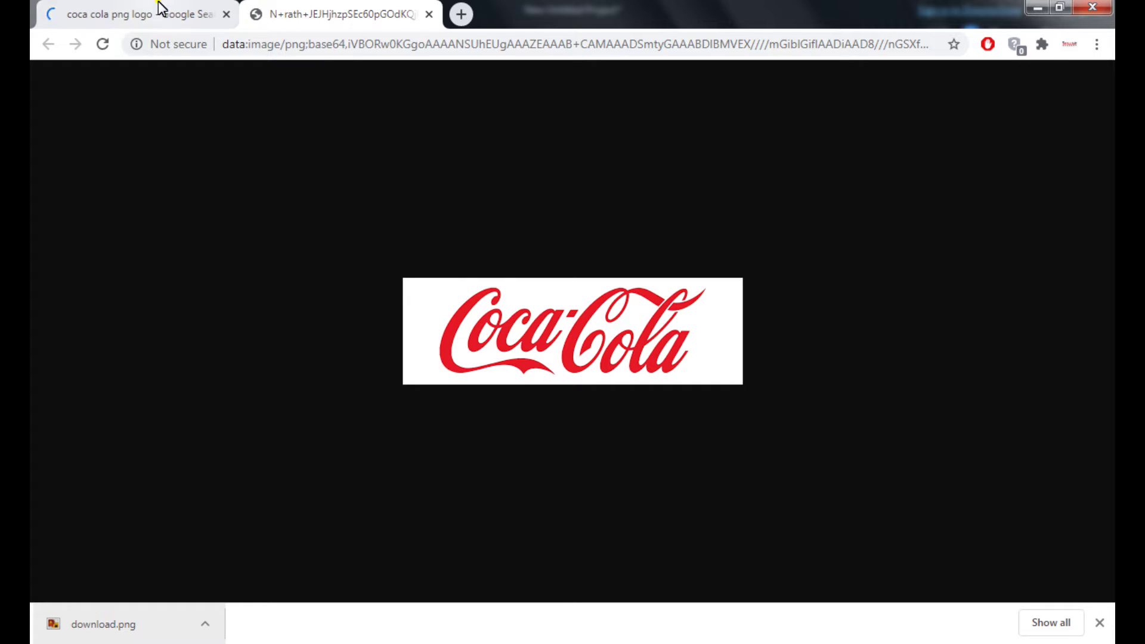
click(159, 12)
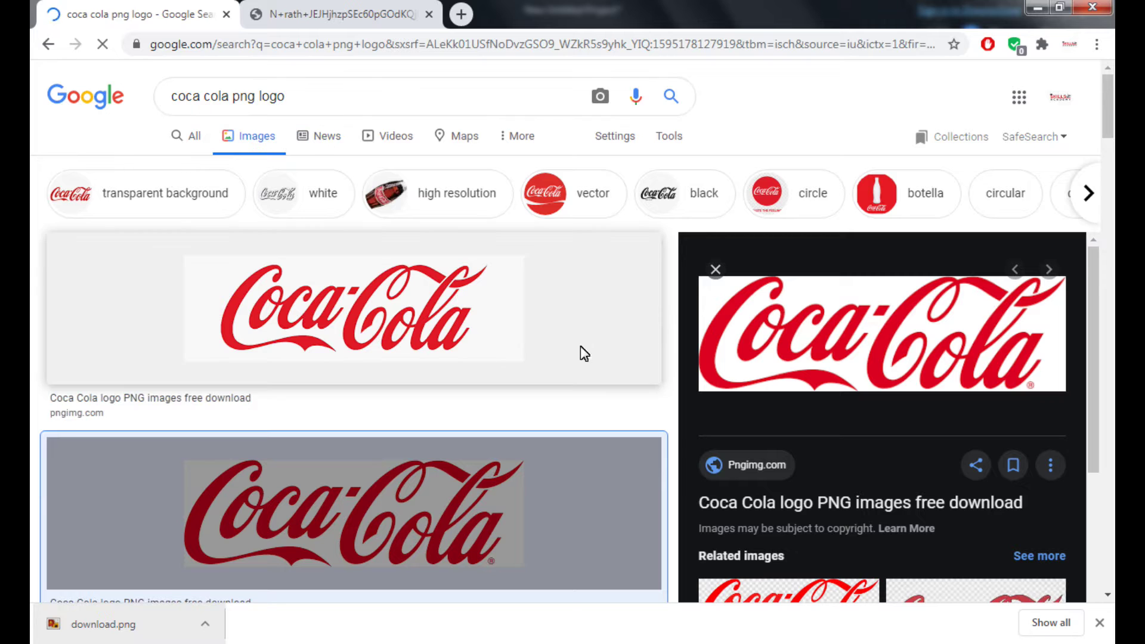
Preview the transparent Fizzy Drinks Coca-Cola logo from PNGWing, then go back to PowerDirector
scroll(649, 370, down, 2)
scroll(384, 389, down, 2)
scroll(271, 327, down, 4)
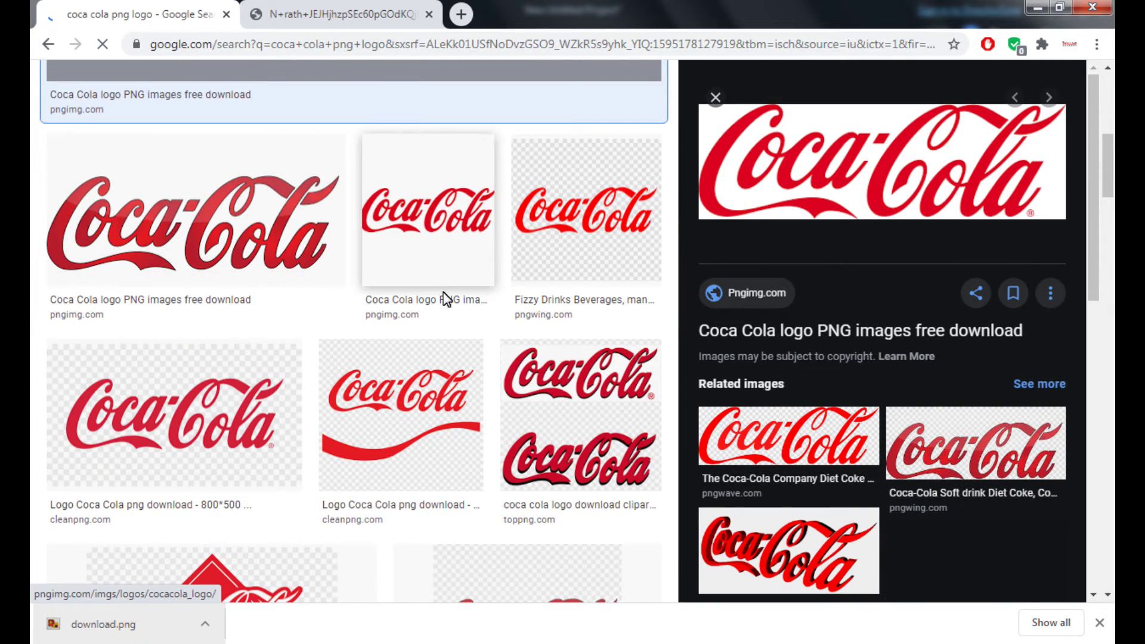
scroll(463, 281, up, 2)
scroll(366, 217, up, 5)
scroll(366, 212, up, 2)
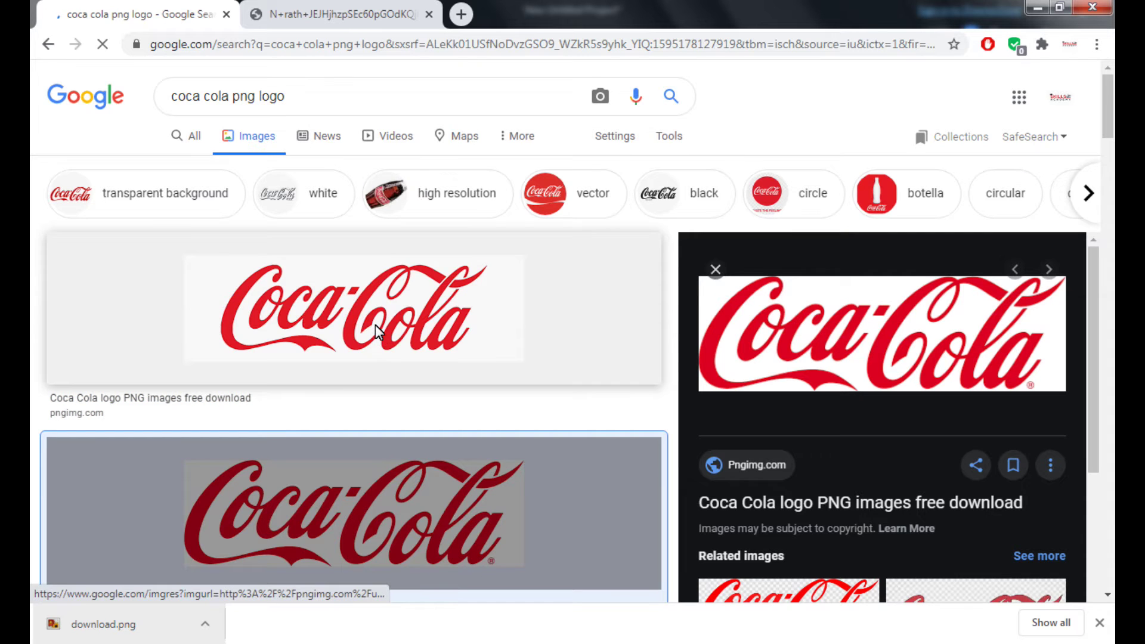
scroll(377, 331, down, 6)
scroll(581, 376, down, 1)
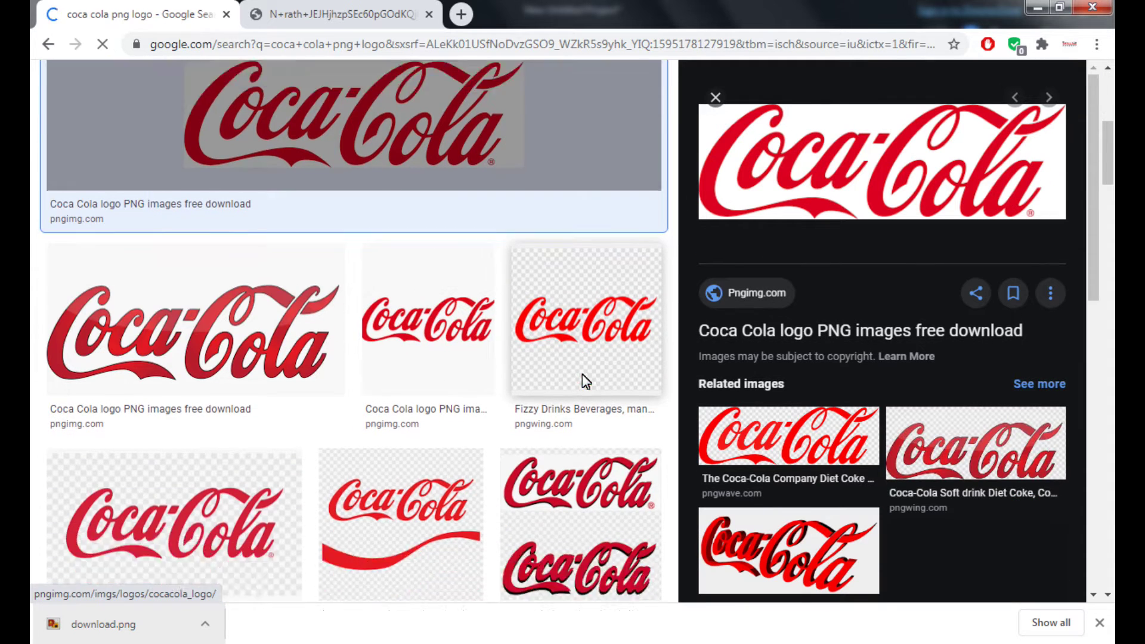
scroll(585, 381, down, 2)
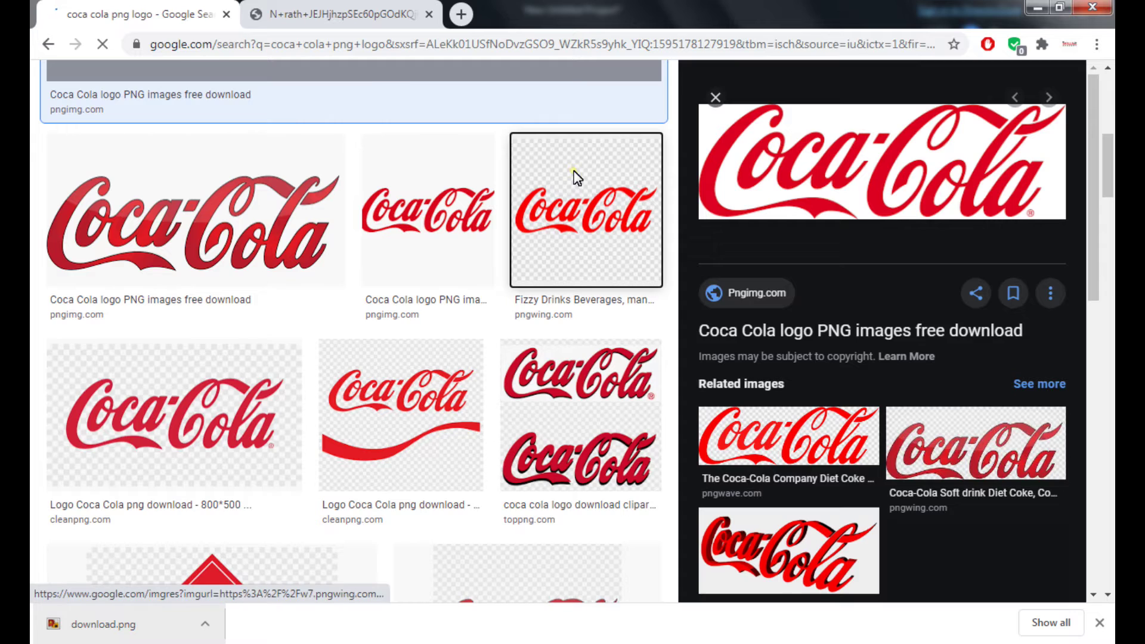
click(576, 177)
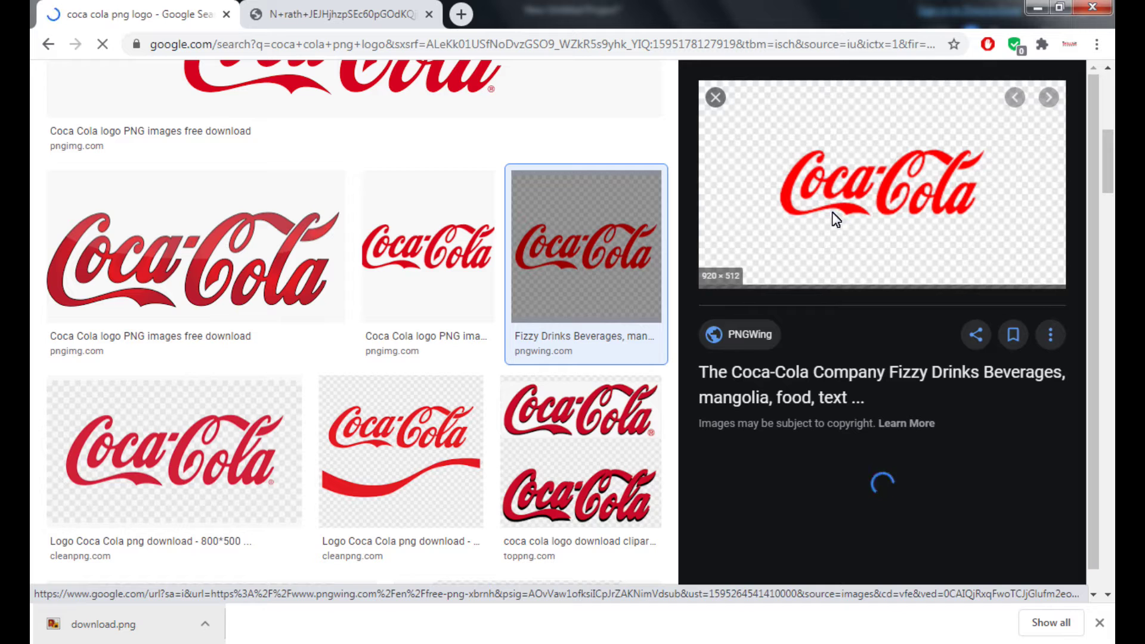
click(740, 536)
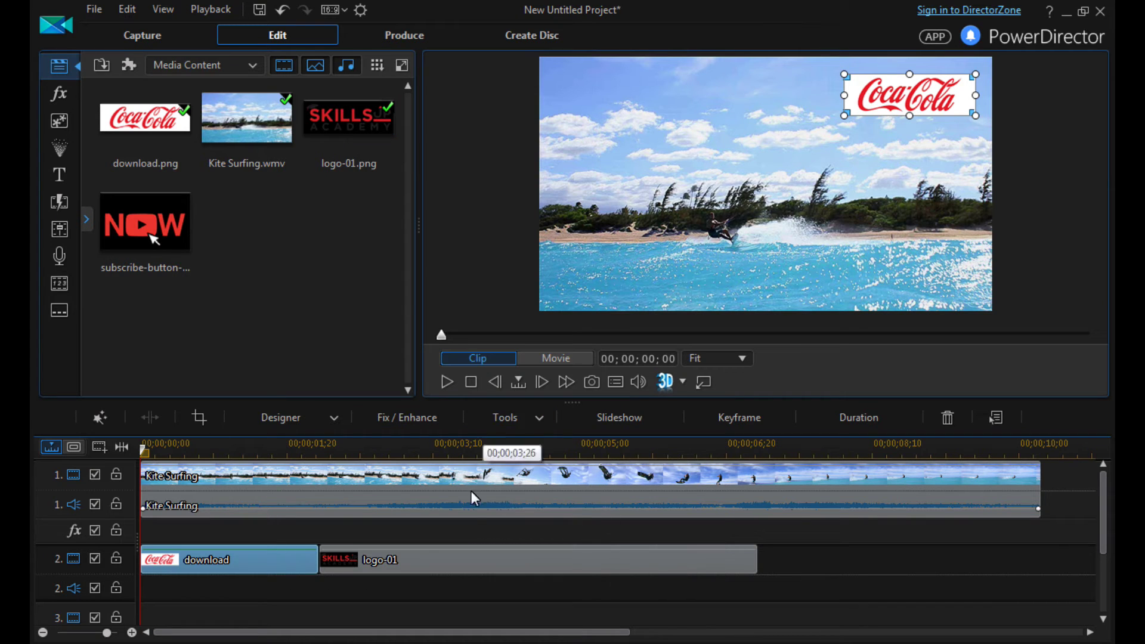
Remove the download clip leaving a gap, move logo-01 to 0:00, and play to check
right_click(249, 562)
click(405, 582)
click(399, 564)
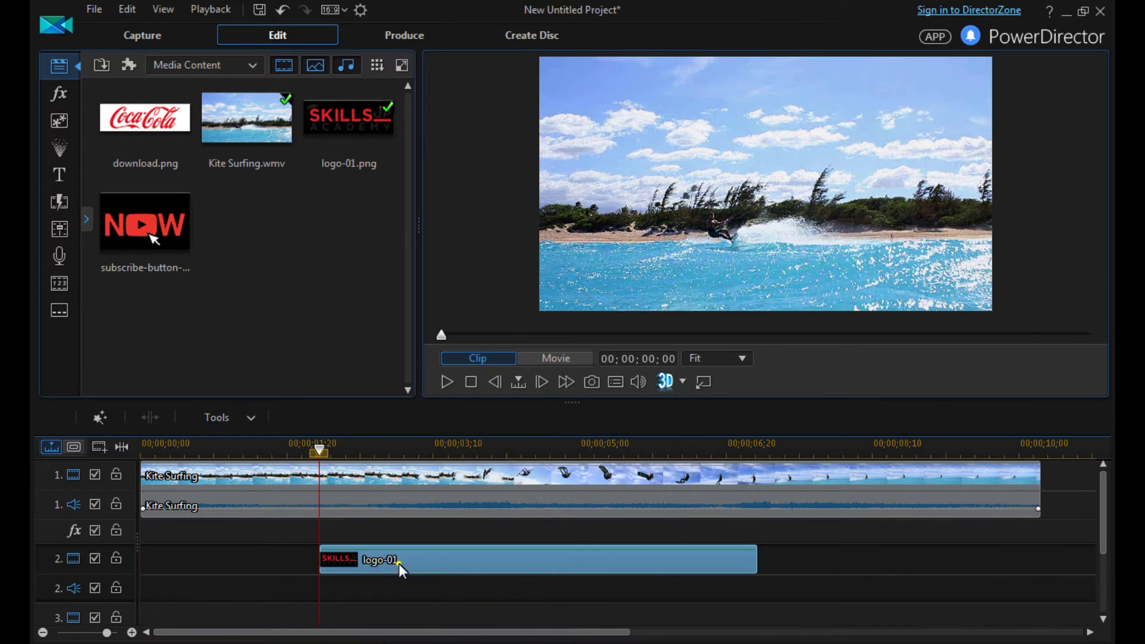
drag(432, 557, 253, 558)
drag(317, 446, 143, 448)
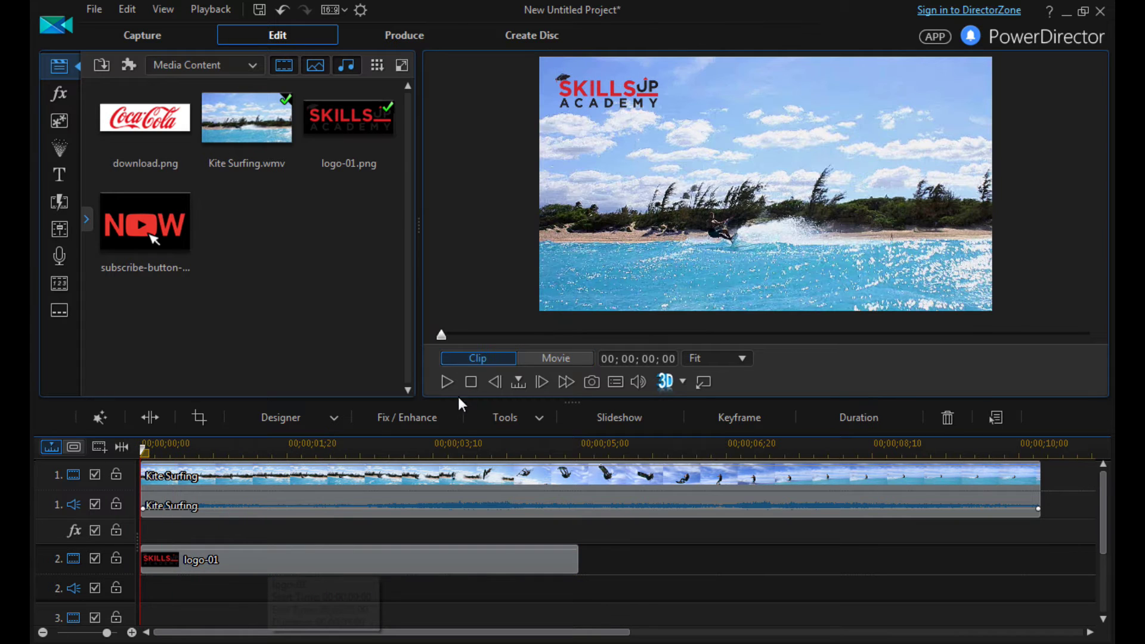
click(446, 382)
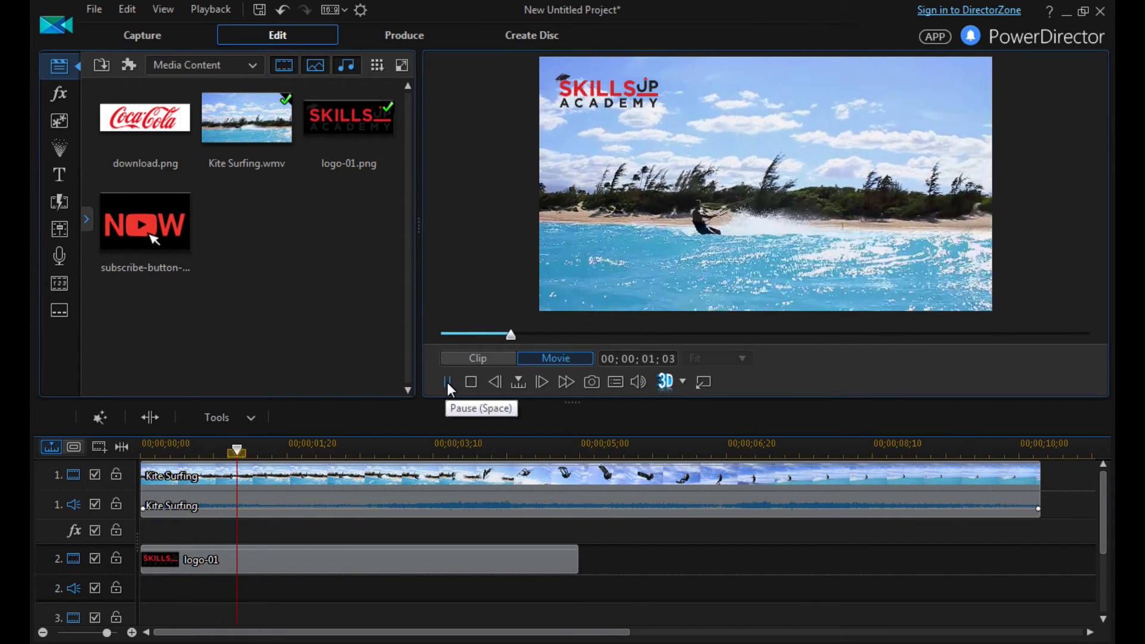
click(447, 383)
Stretch logo-01 to end at 00;00;10;08, matching the Kite Surfing clip
scroll(553, 448, down, 2)
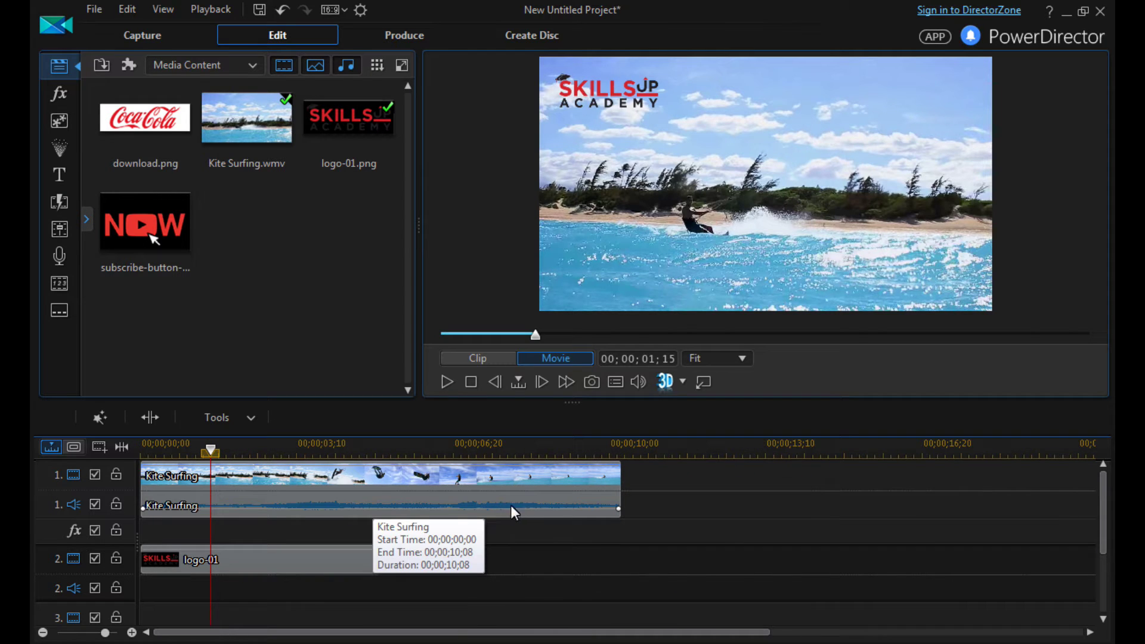
click(363, 557)
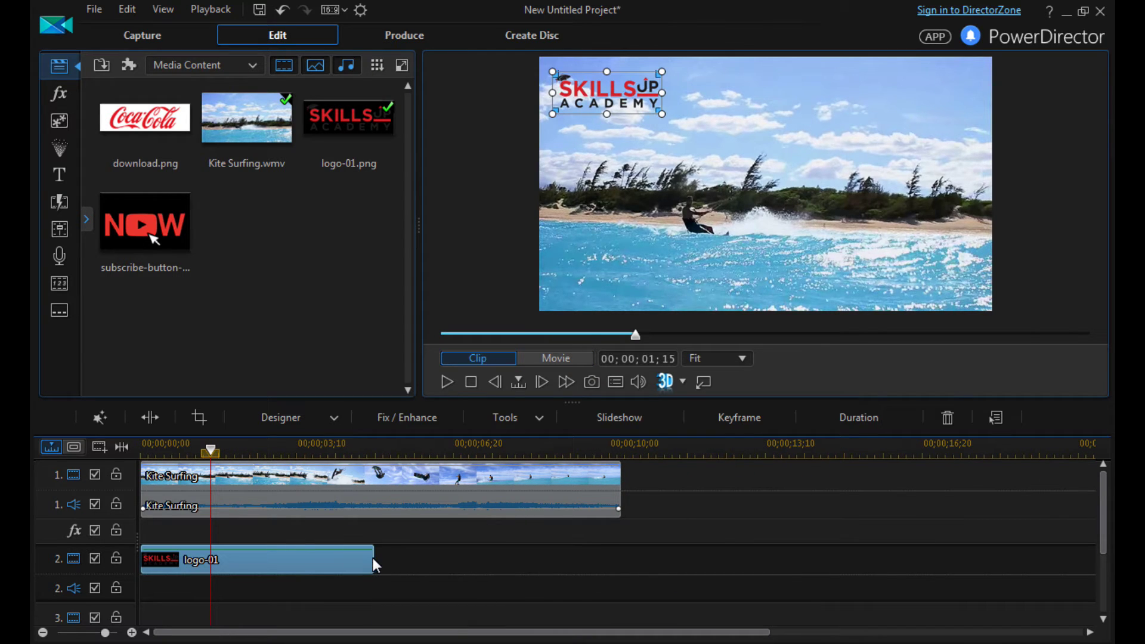
drag(374, 557, 623, 560)
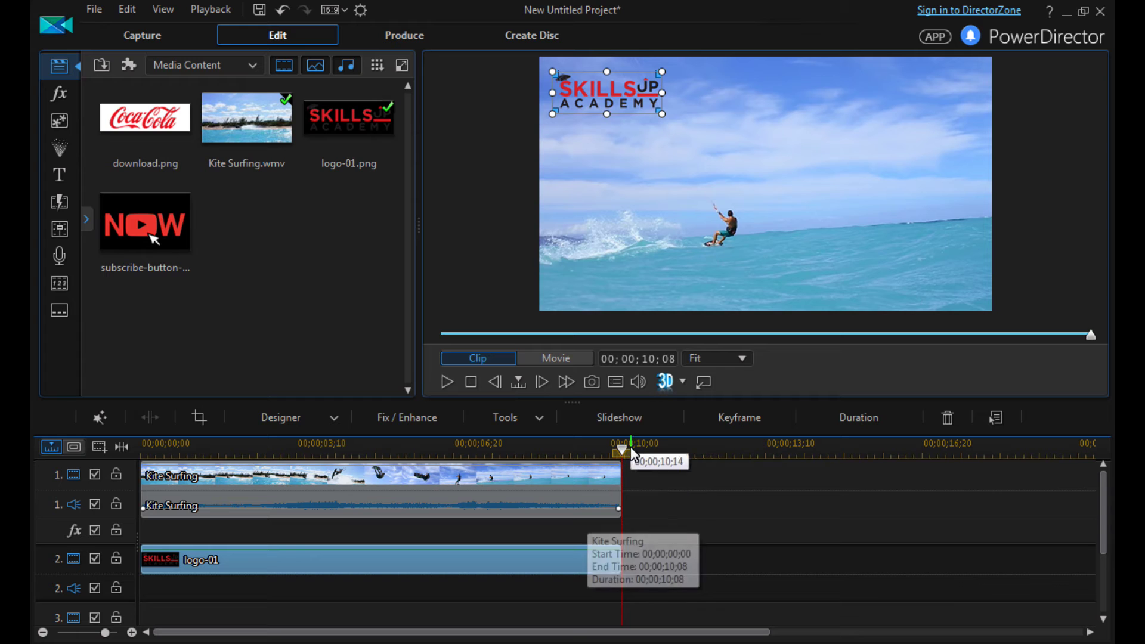
drag(620, 448, 151, 471)
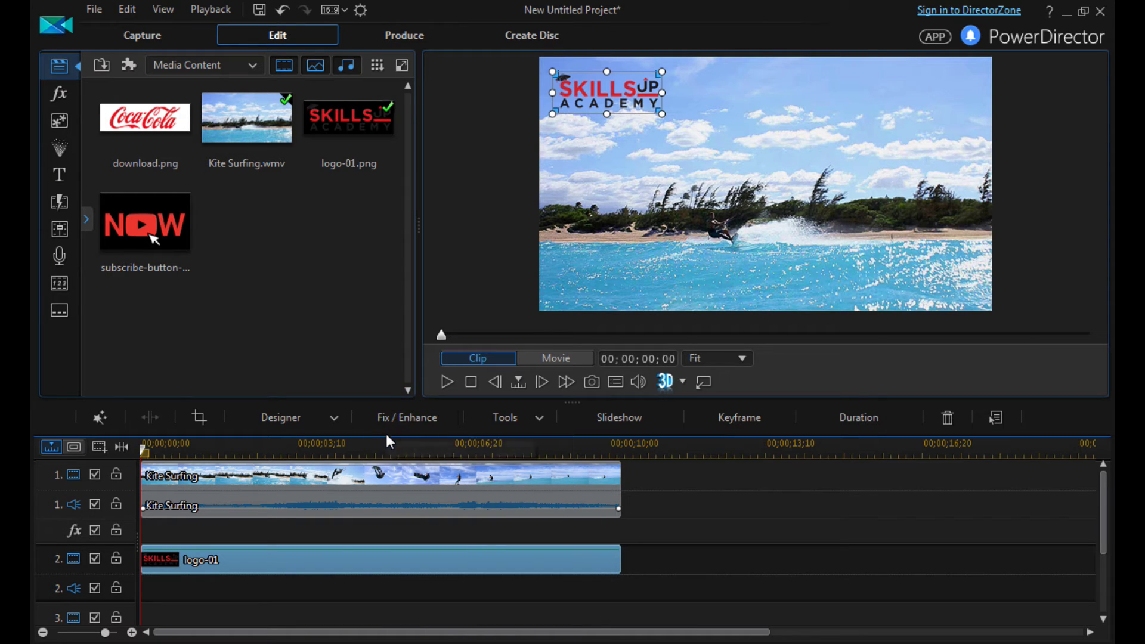
Enlarge the timeline area, put the playhead at 00;00;02;01, and select the logo-01 clip
drag(376, 398, 377, 334)
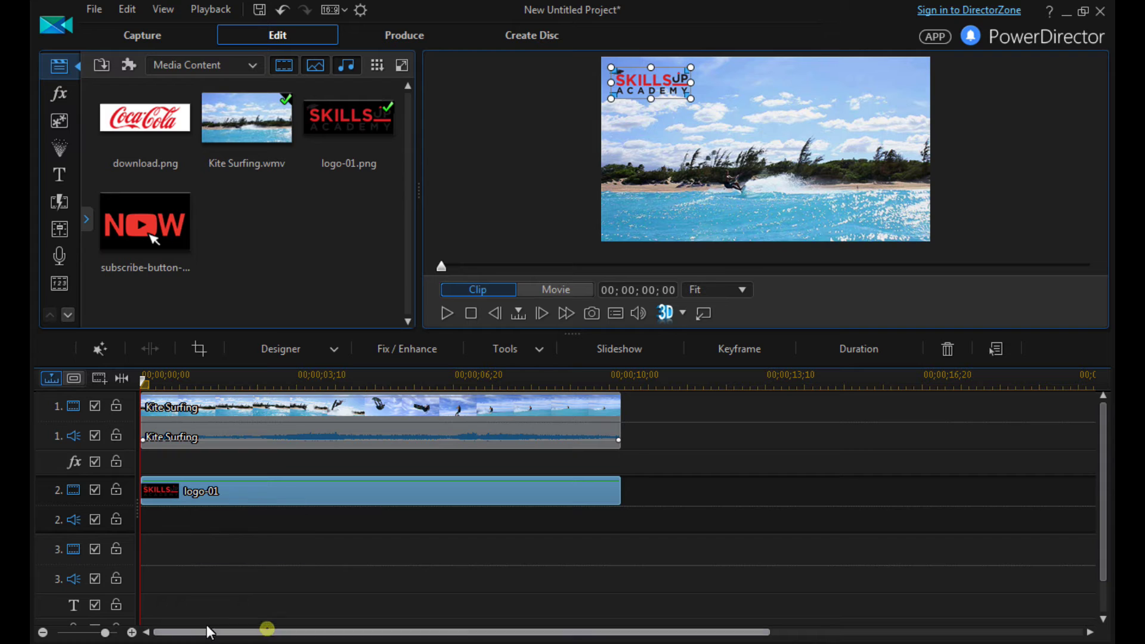
drag(140, 381, 189, 380)
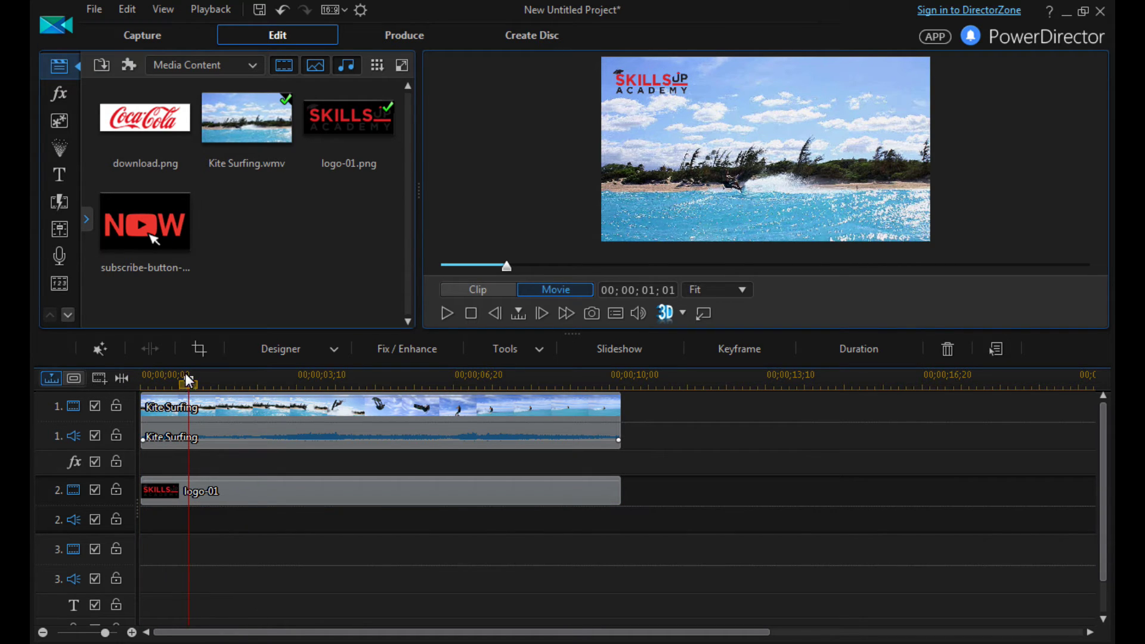
drag(188, 382, 238, 377)
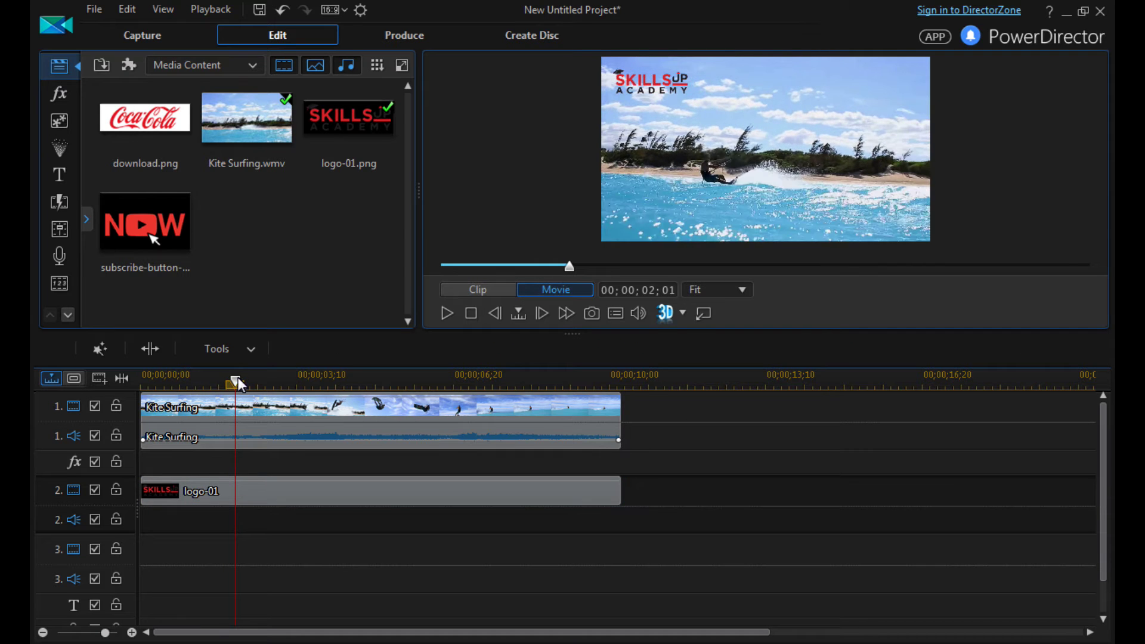
click(224, 485)
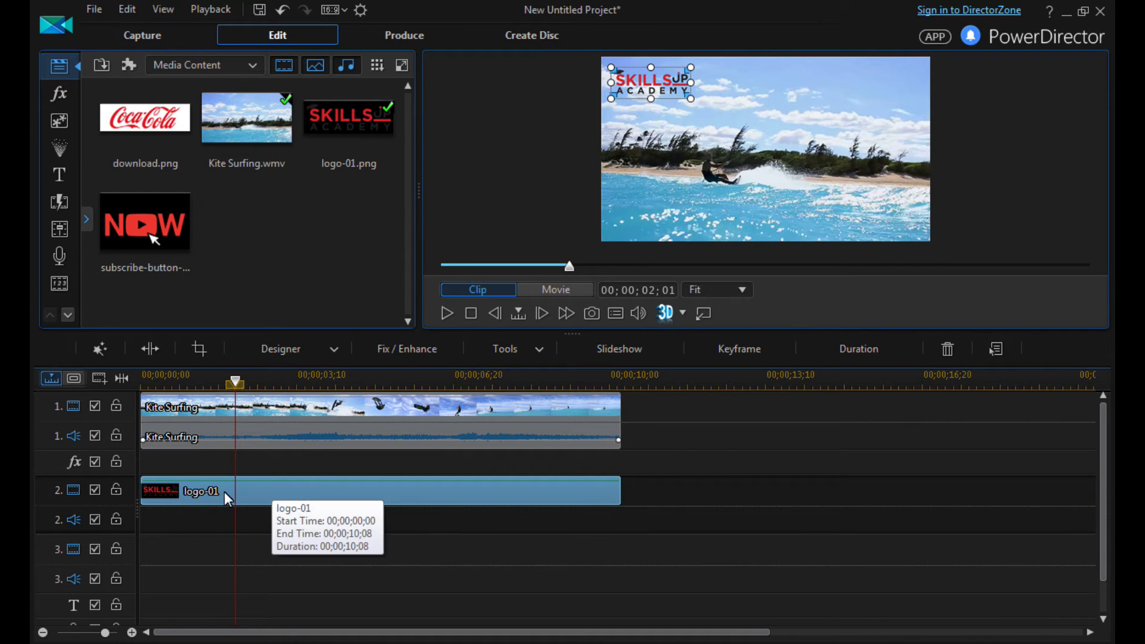
Split logo-01 at 00;00;02;01 and again at 00;00;06;20
click(150, 349)
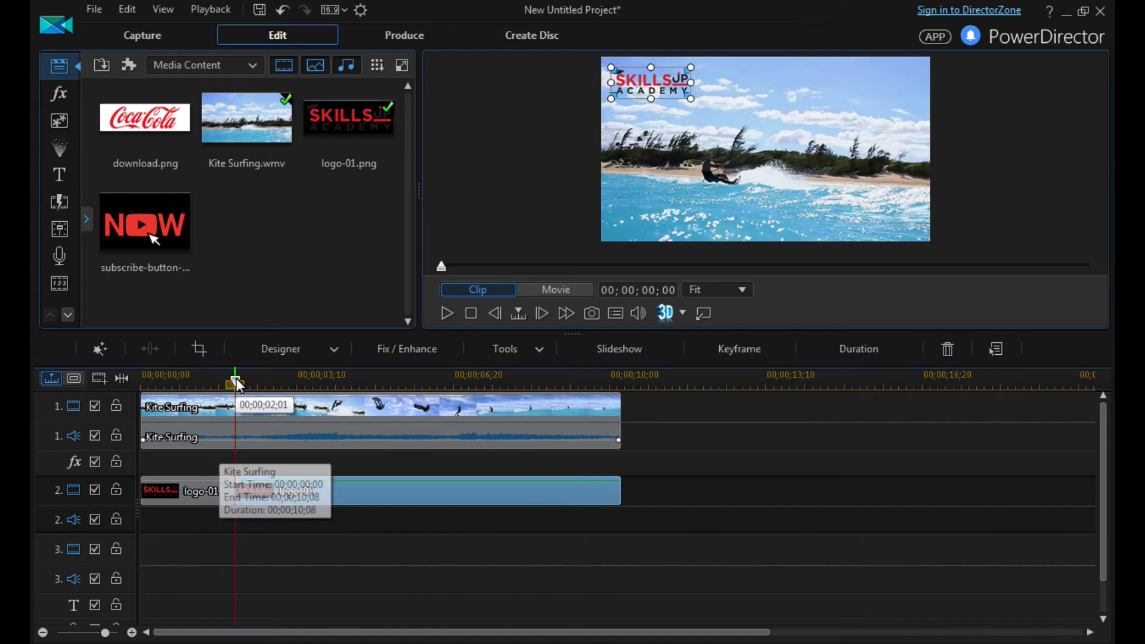
drag(236, 381, 496, 385)
click(555, 497)
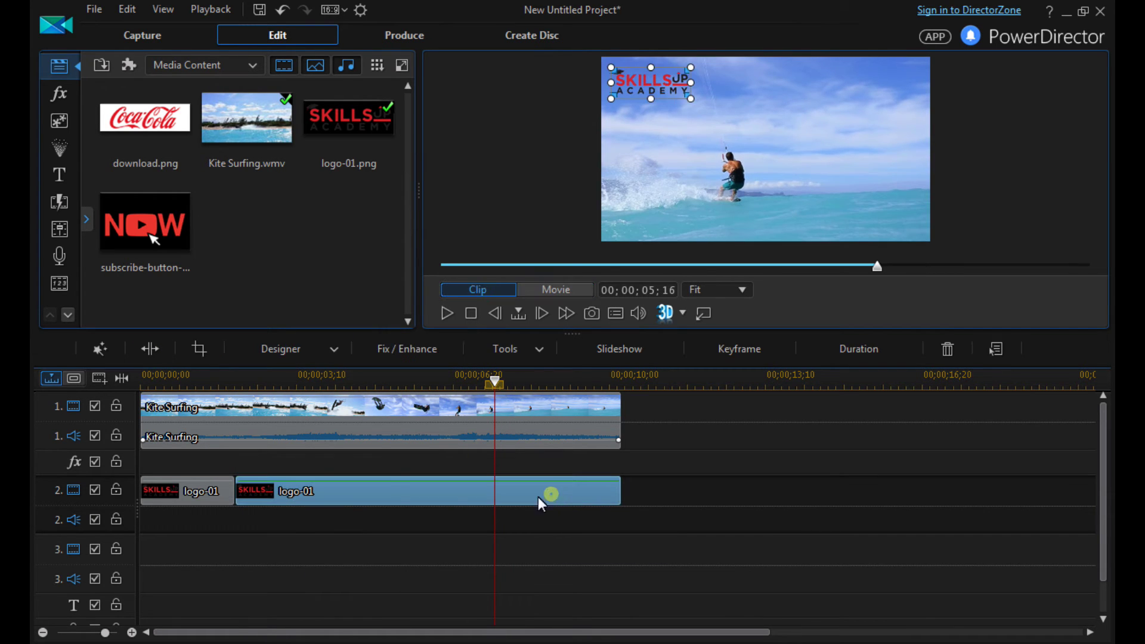
click(154, 349)
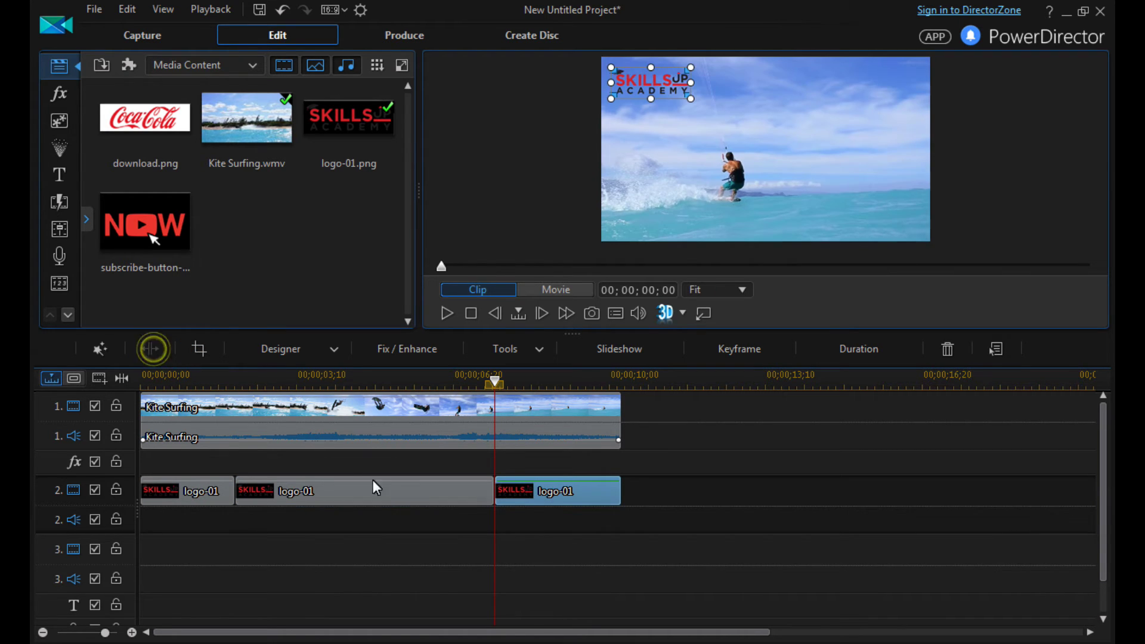
Show All Content transitions in the Transition Room and widen the library panel
click(62, 207)
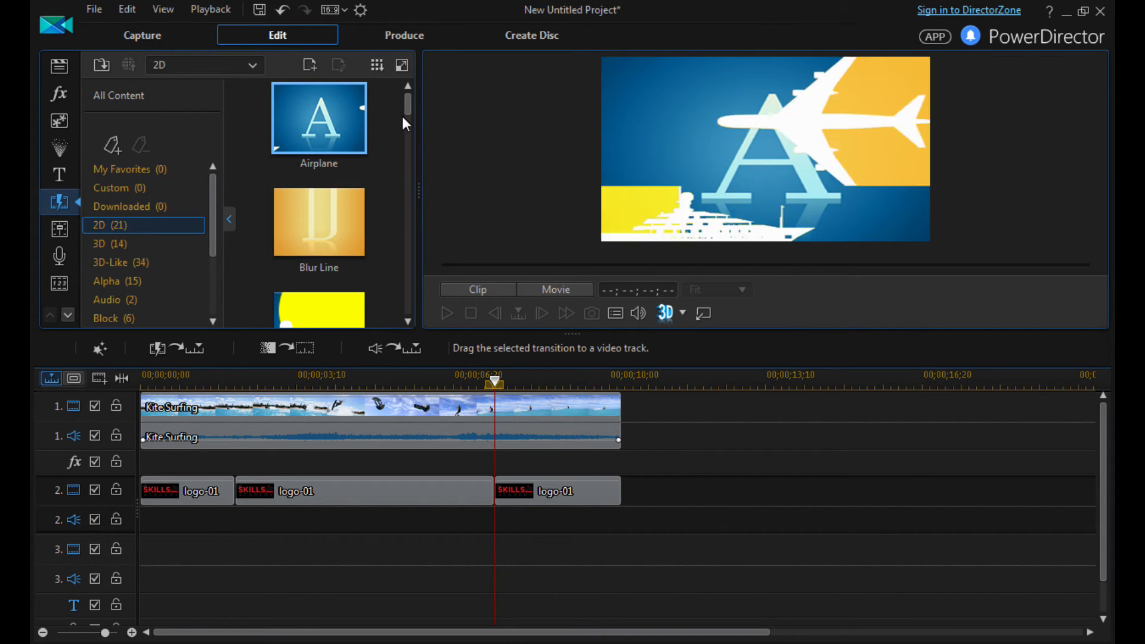
drag(406, 103, 413, 293)
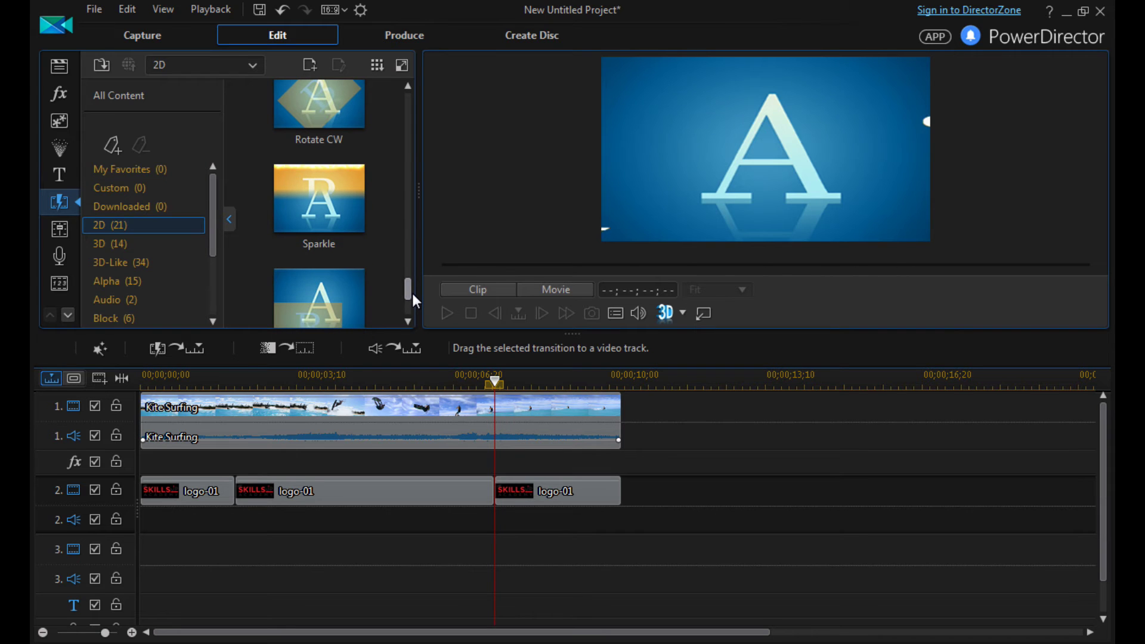
click(109, 96)
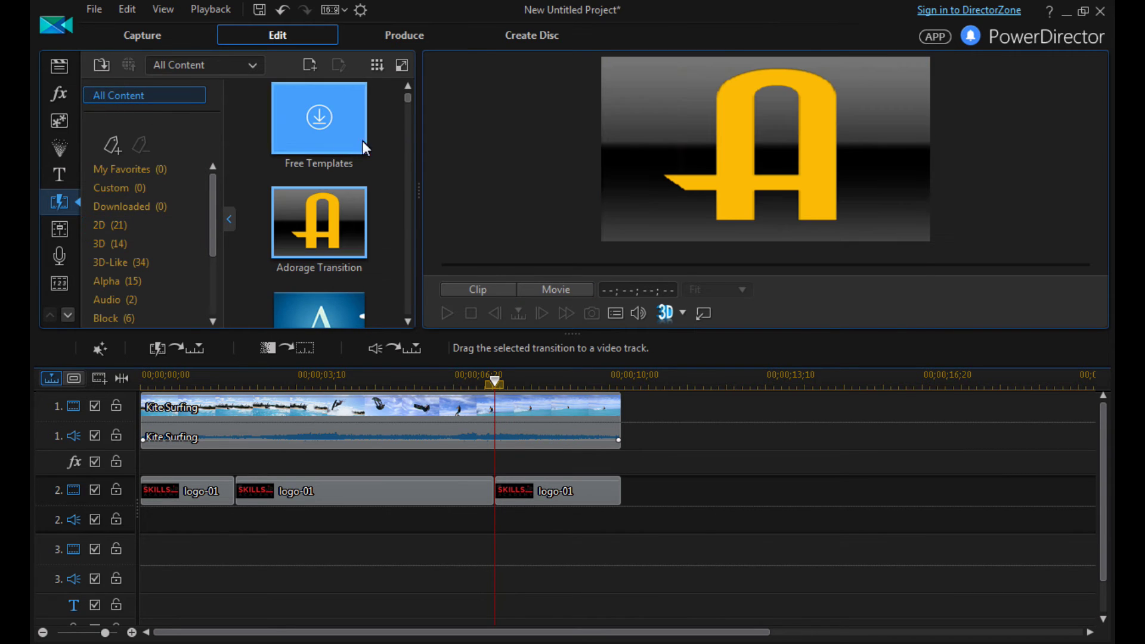
drag(410, 95, 410, 132)
drag(417, 178, 534, 179)
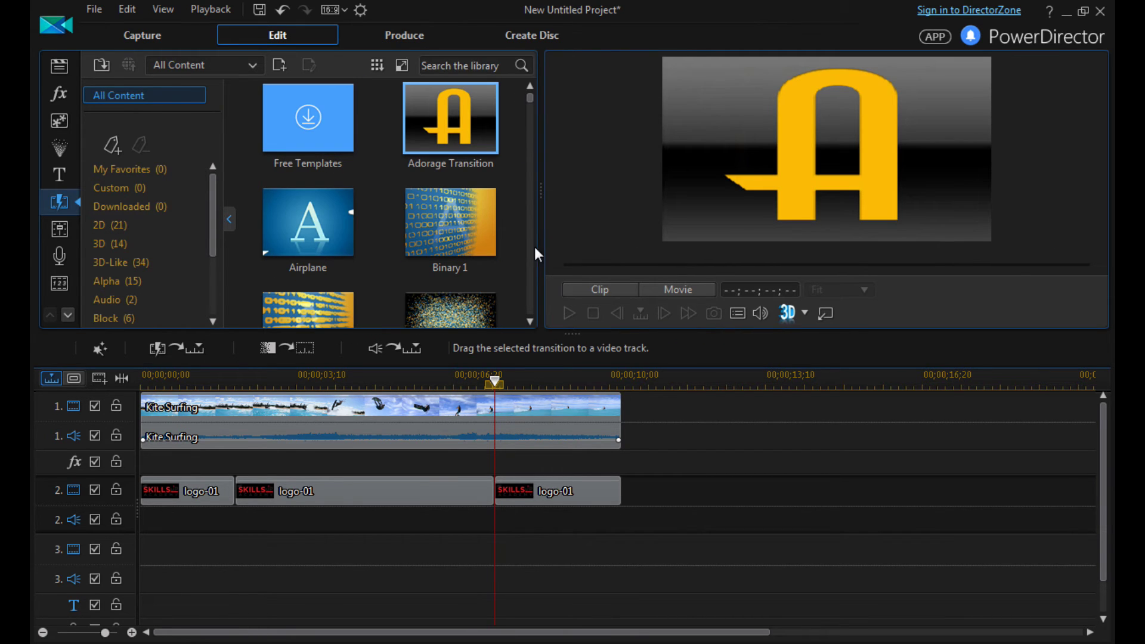
click(531, 320)
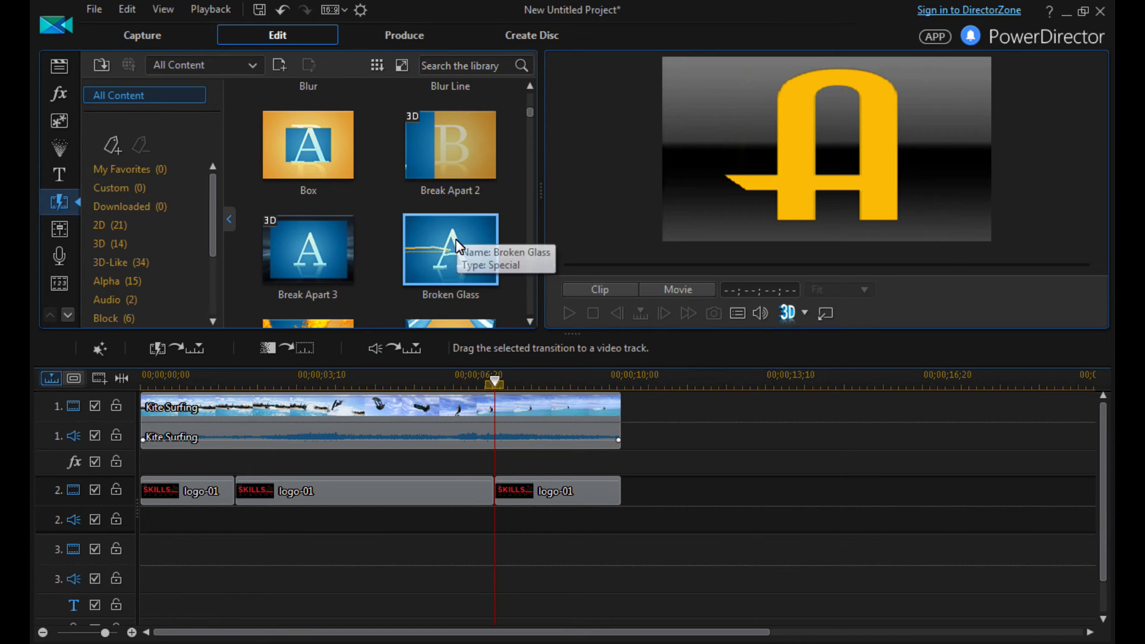
Put Broken Glass on the first logo-01 piece, trimmed to about 00;00;01;05
mouse_move(455, 238)
mouse_down()
mouse_move(434, 284)
mouse_move(152, 496)
mouse_up()
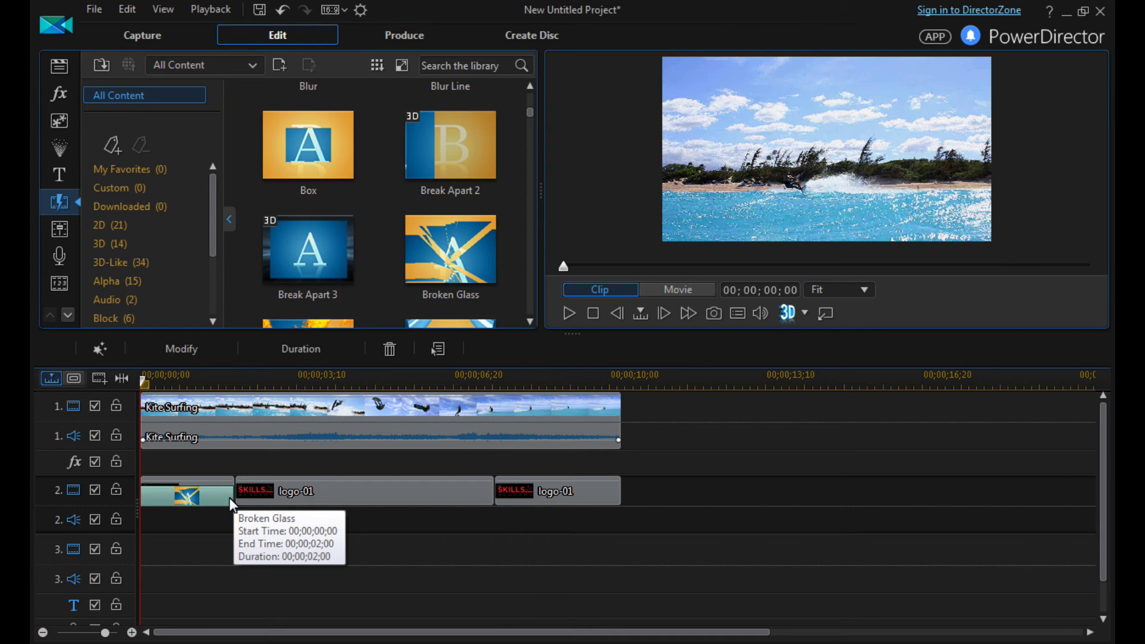
drag(232, 499, 176, 507)
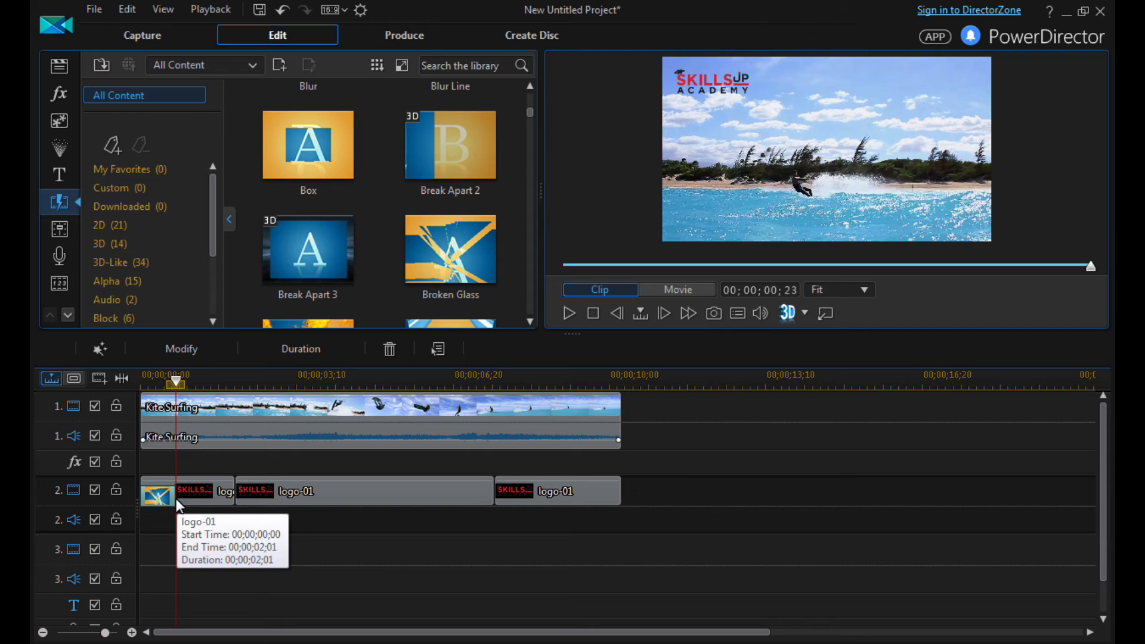
drag(177, 505, 195, 496)
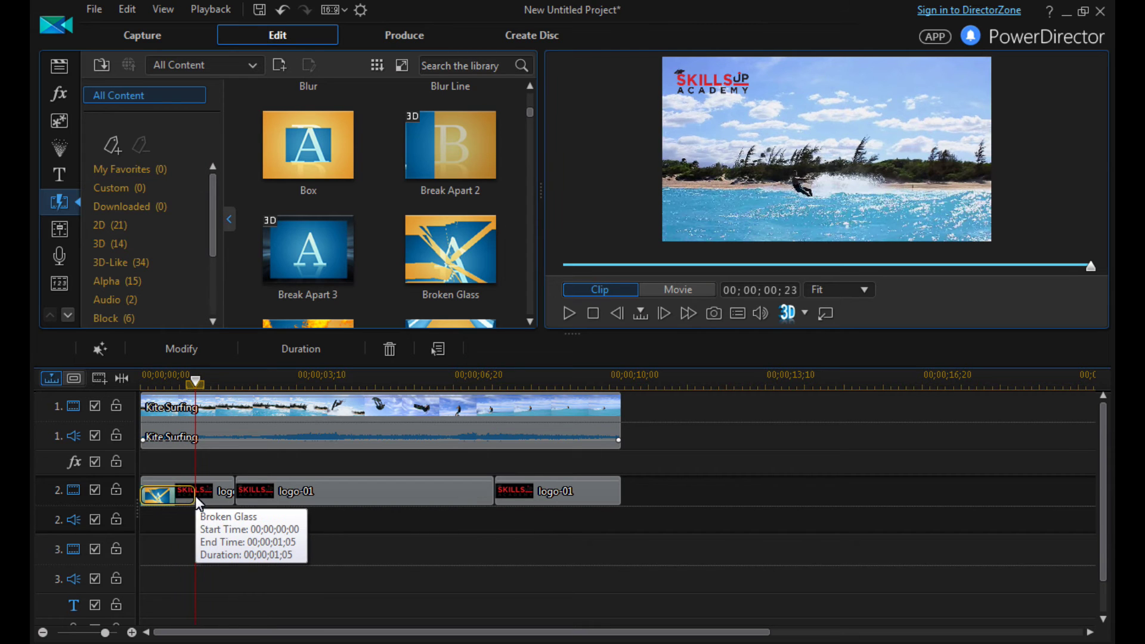
drag(199, 385, 146, 387)
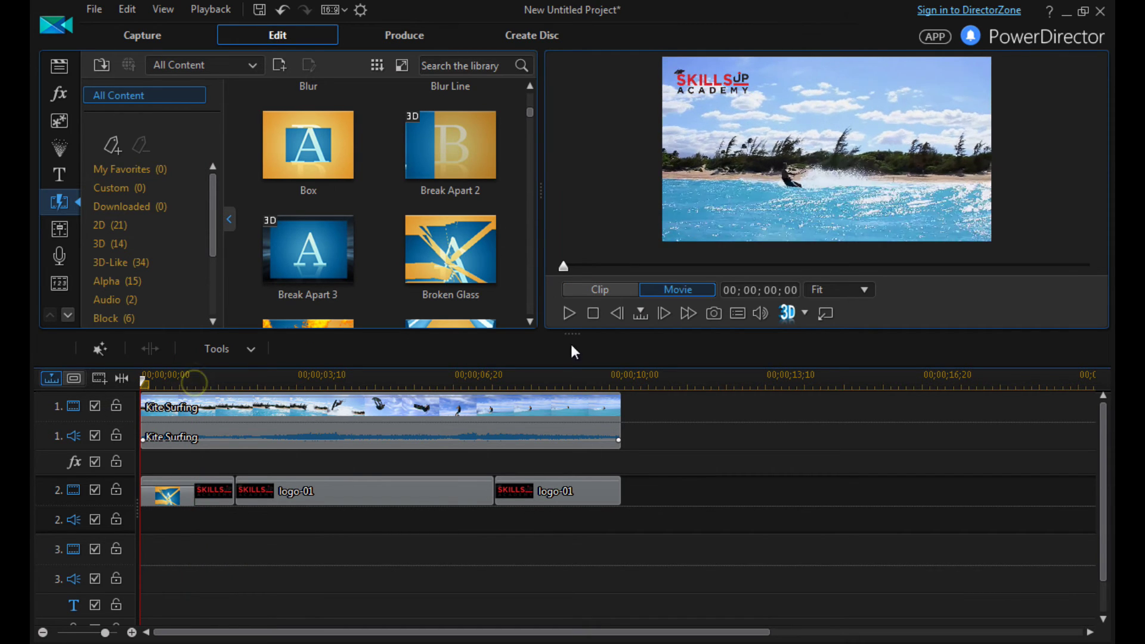
key(ctrl+z)
Try a Collapse transition on the second logo-01 clip and preview it
click(565, 317)
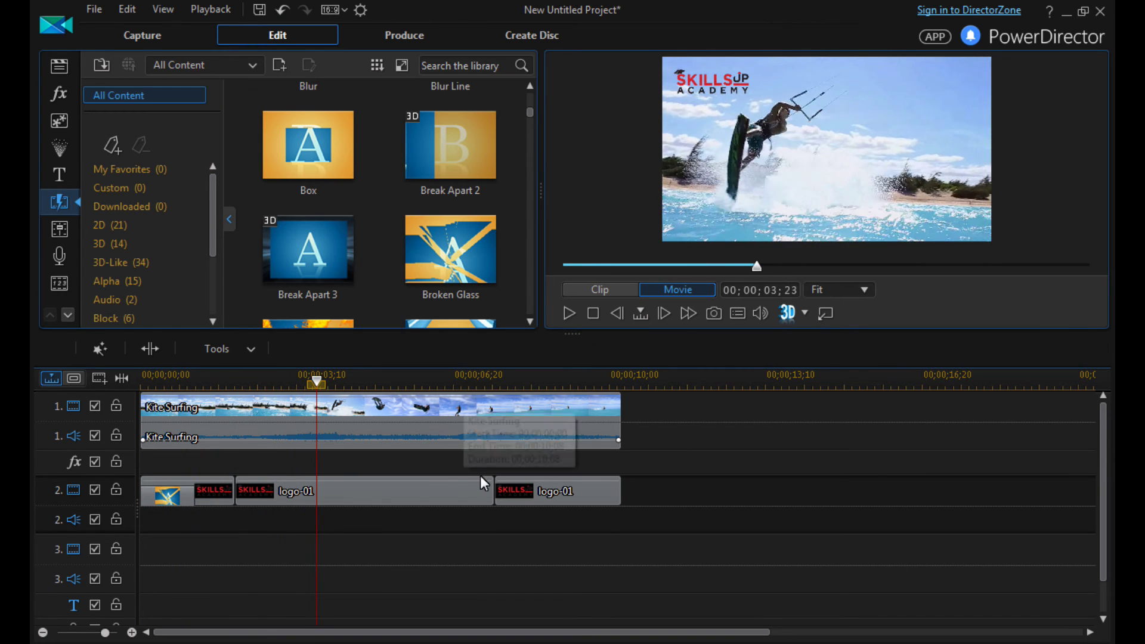
click(528, 486)
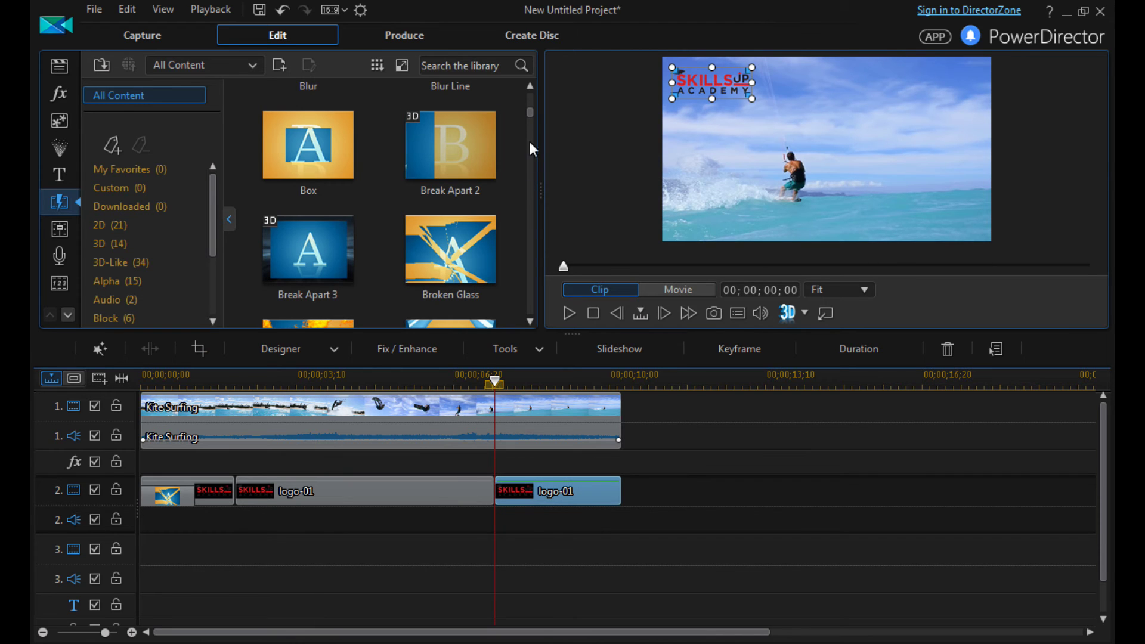
click(530, 322)
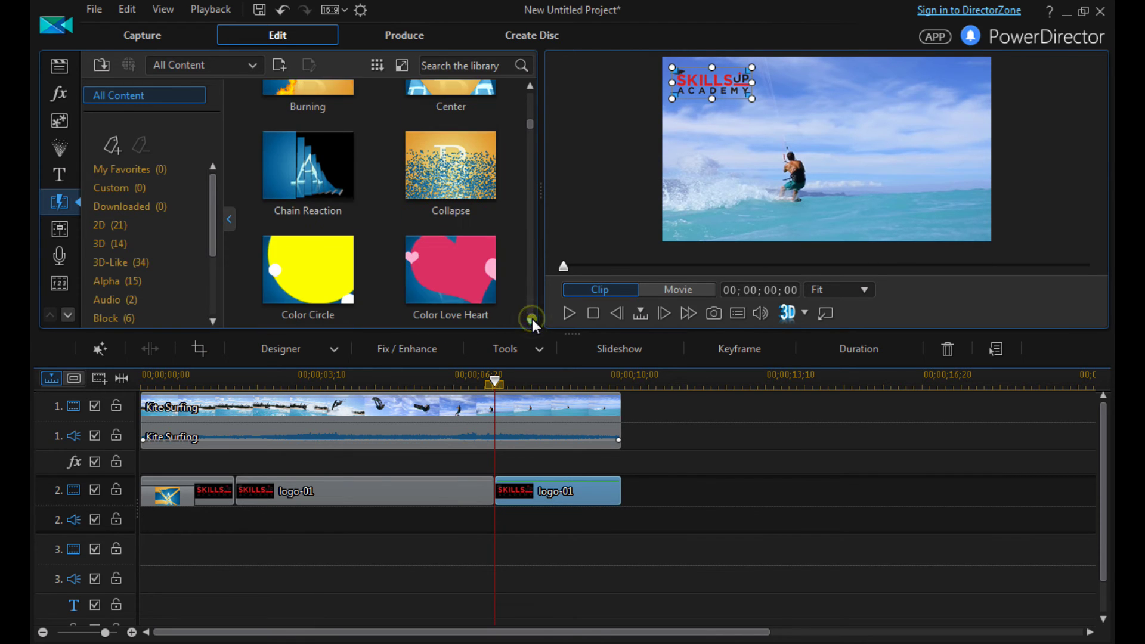
drag(472, 197, 512, 492)
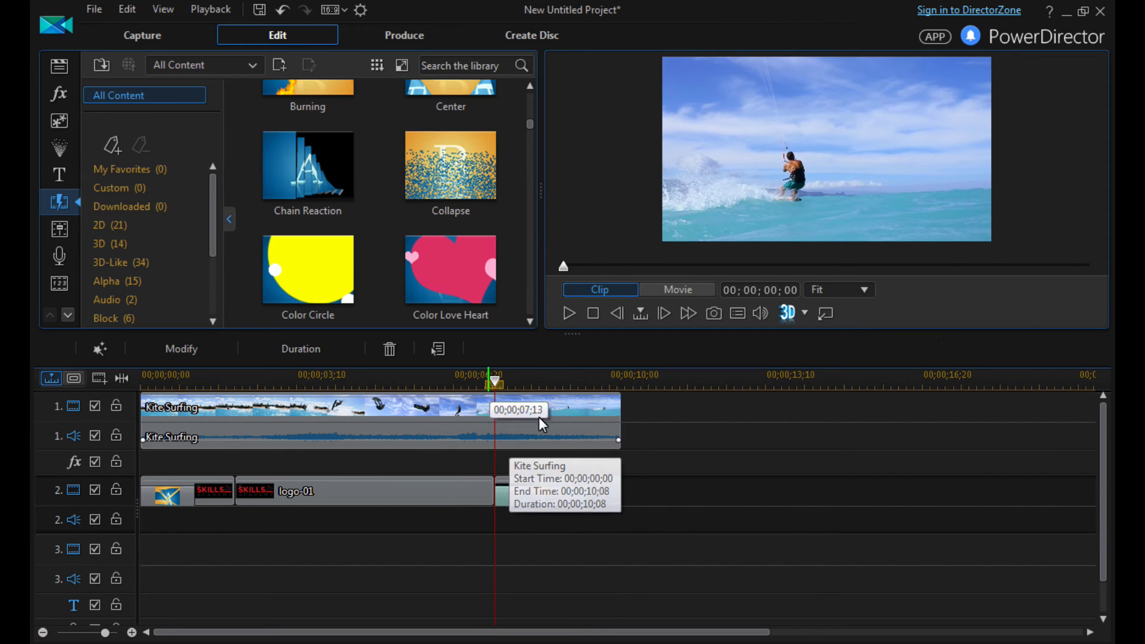
key(space)
Apply Drain to the last logo-01 piece (00;00;07;17 to 00;00;09;17), preview it, and reopen the Media Room
drag(528, 128, 531, 165)
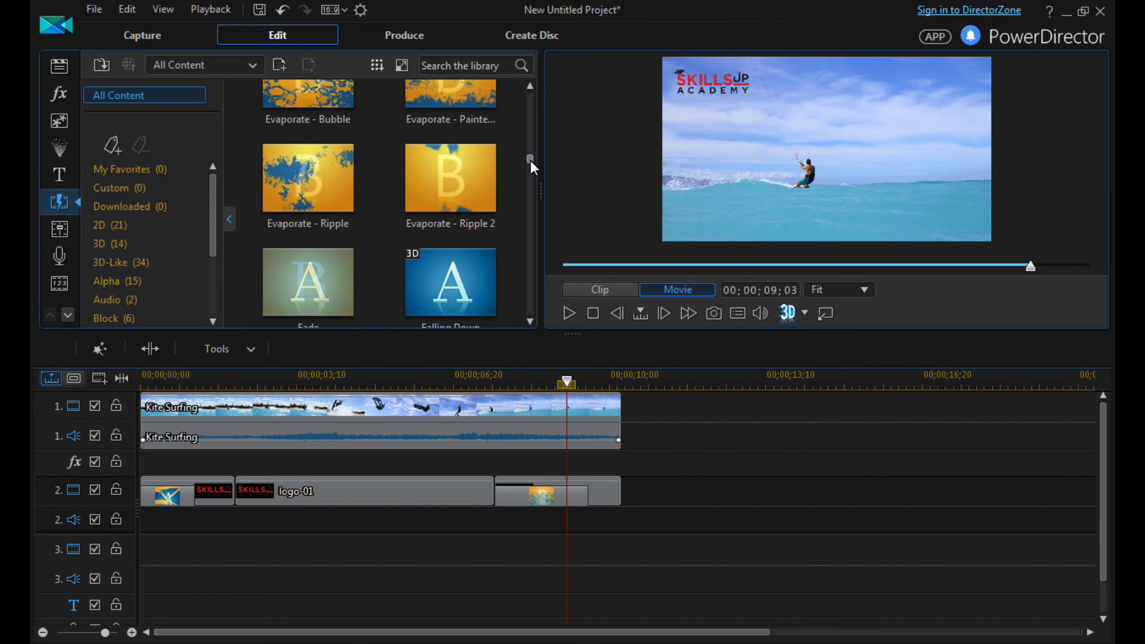
drag(531, 163, 529, 150)
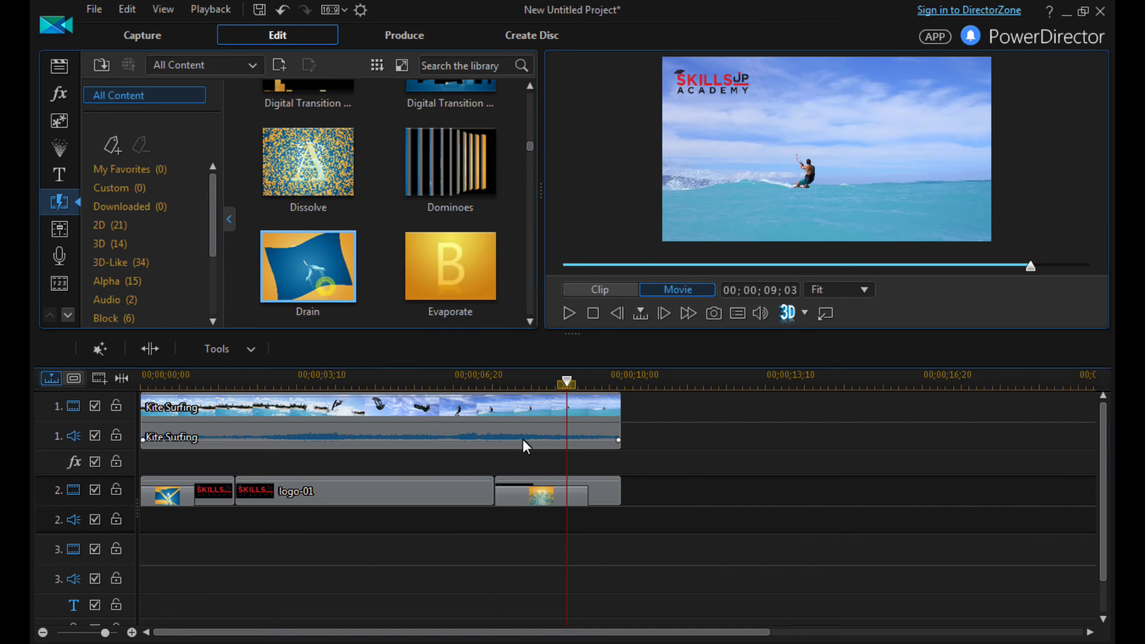
drag(326, 286, 537, 496)
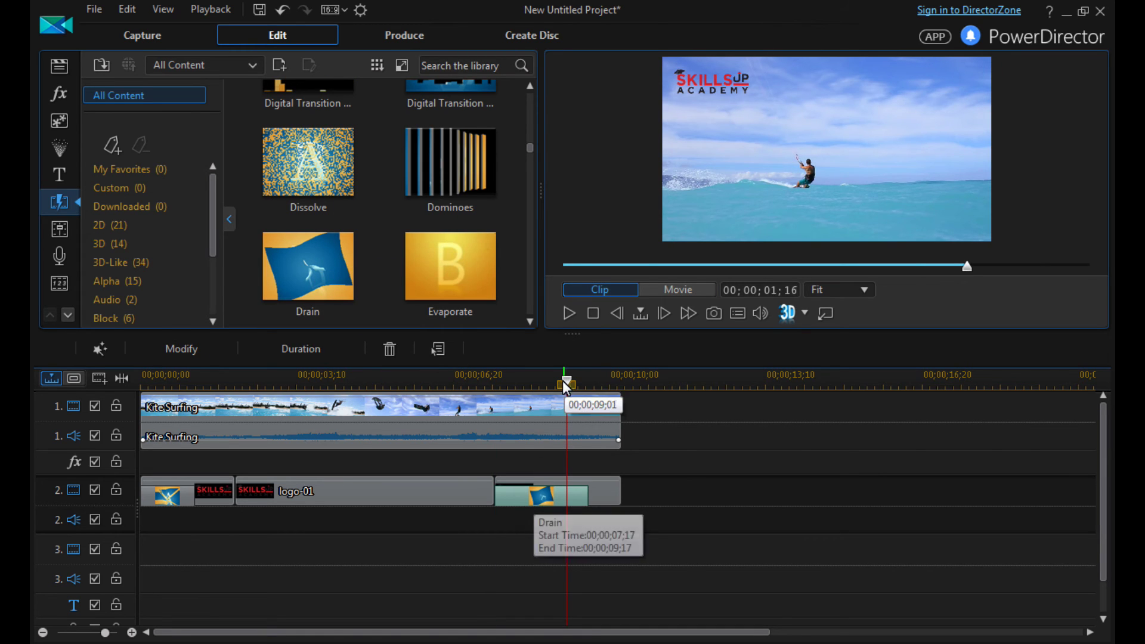
click(495, 380)
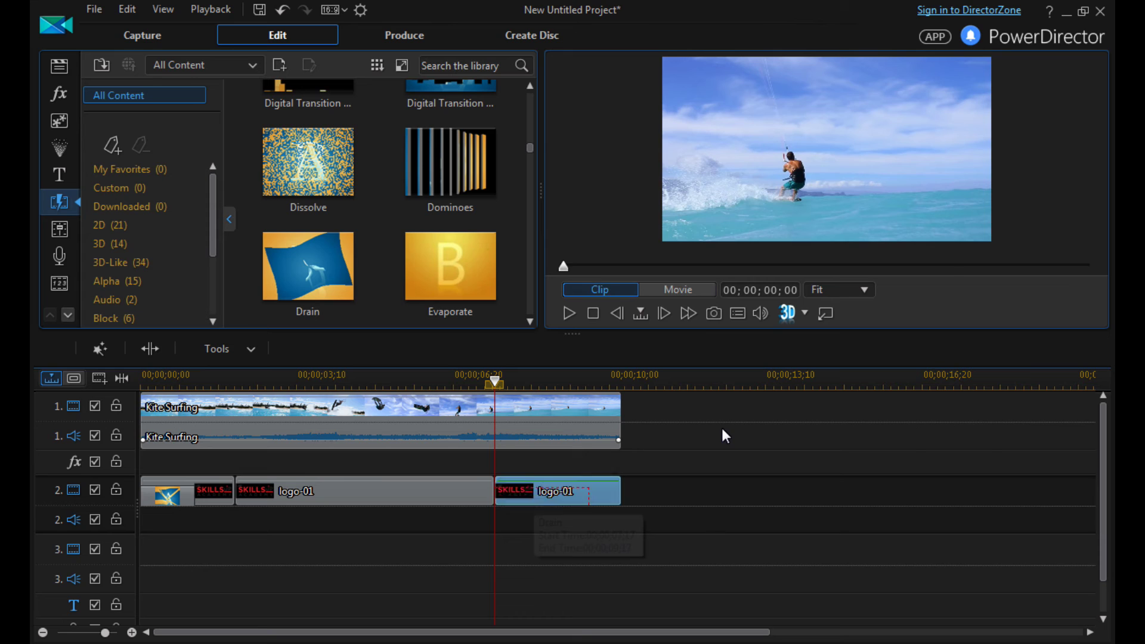
click(567, 313)
click(568, 313)
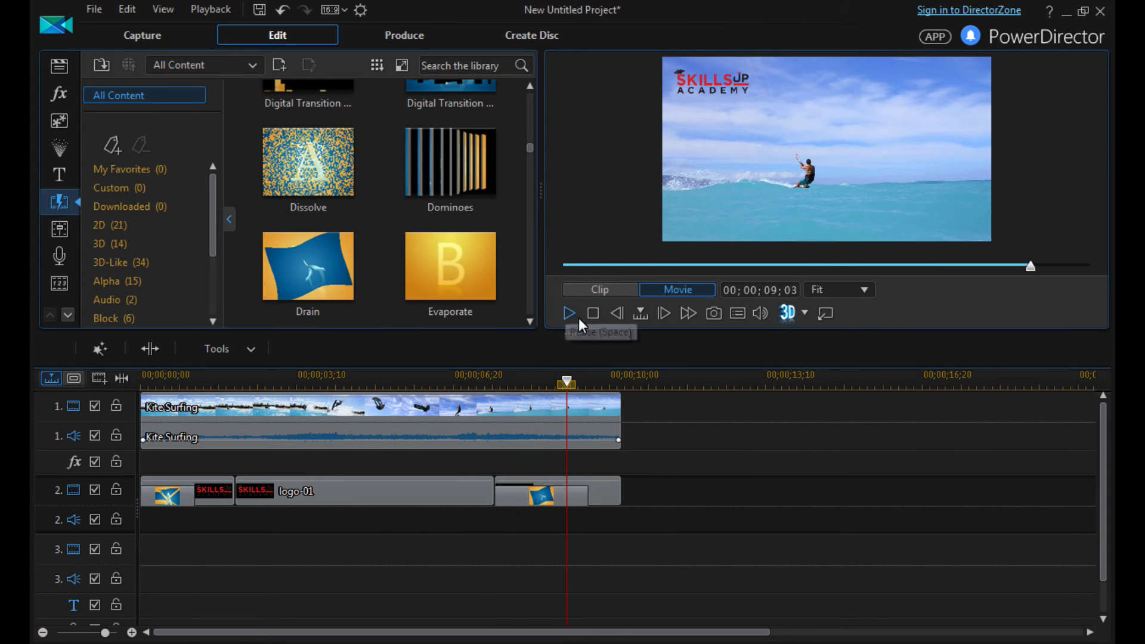
drag(552, 388, 143, 382)
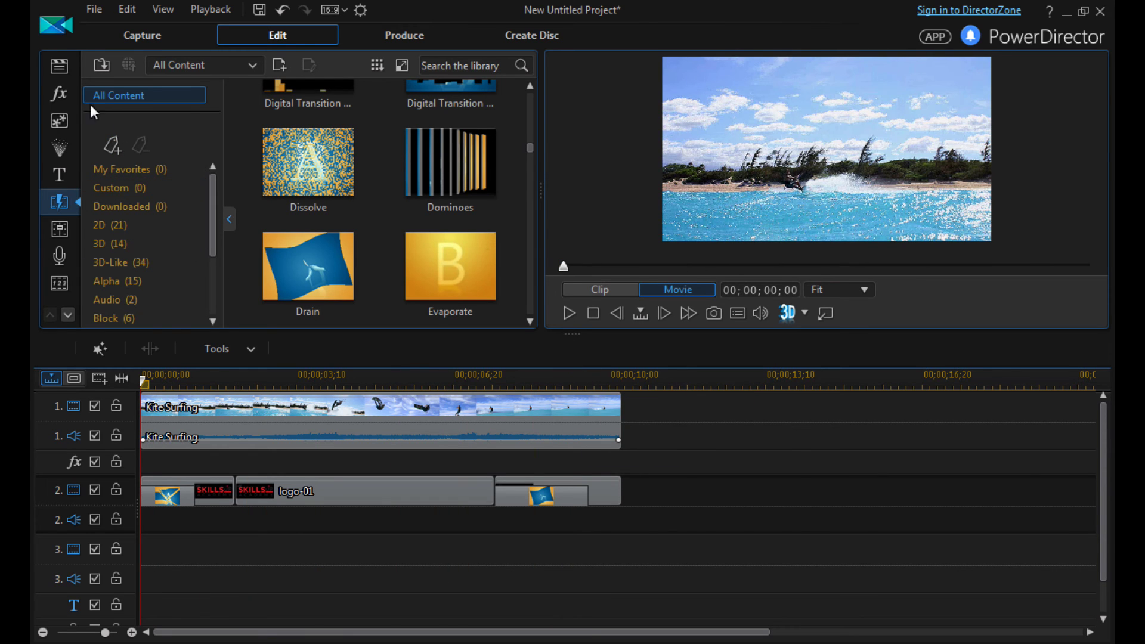
click(283, 35)
click(60, 68)
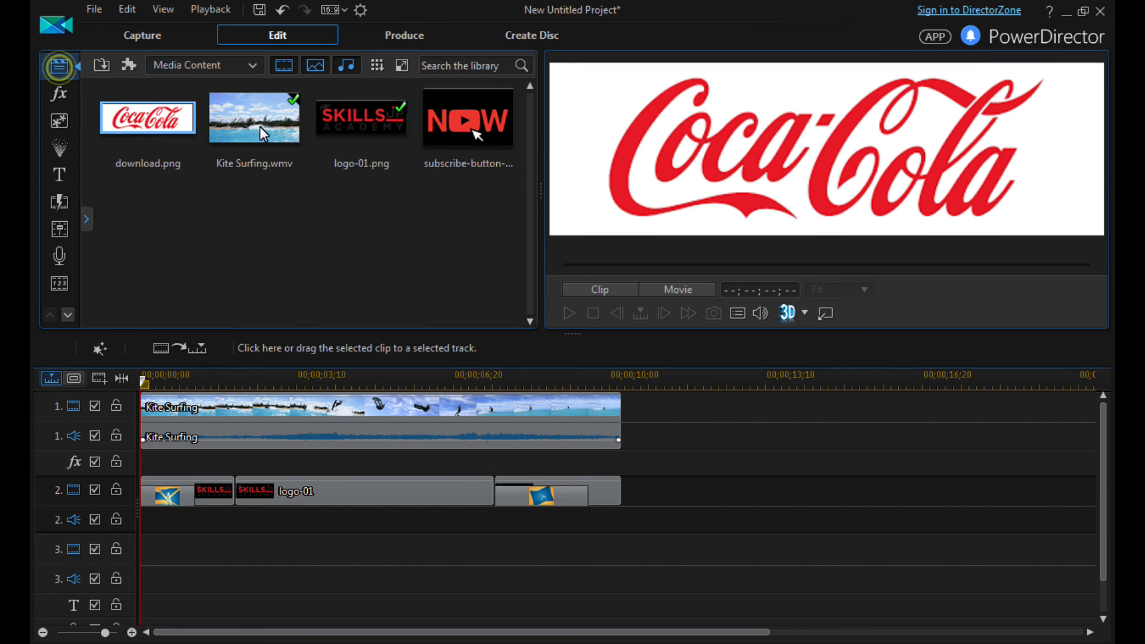
Place the subscribe button image on track 3 and extend its end to 10;08
mouse_move(481, 129)
mouse_down()
mouse_move(282, 529)
mouse_move(30, 582)
mouse_up()
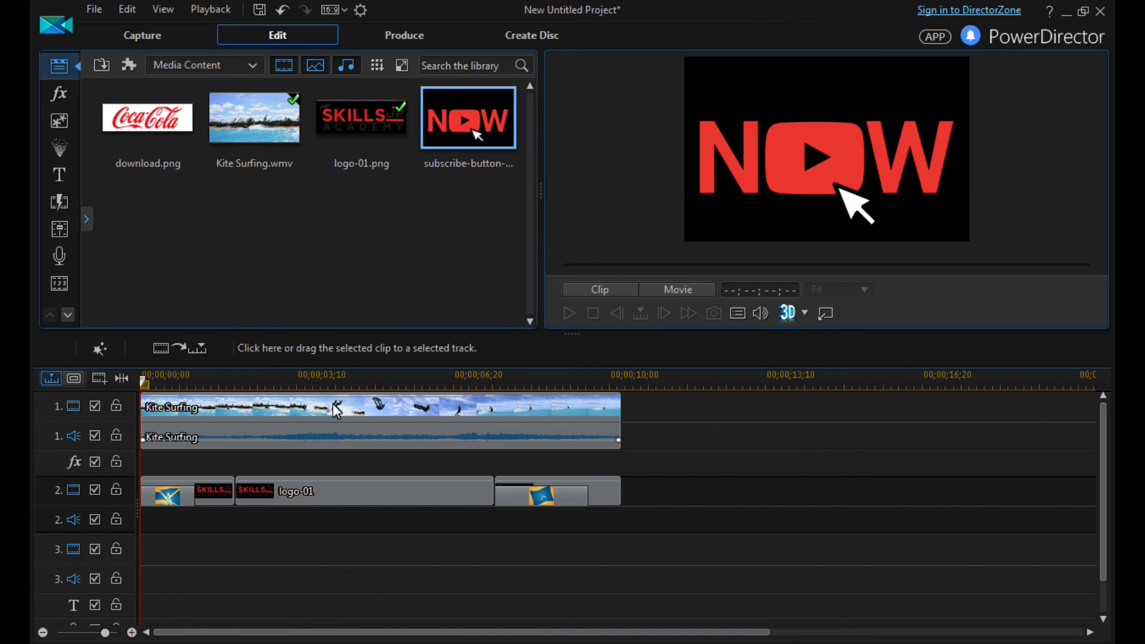
drag(30, 583, 134, 549)
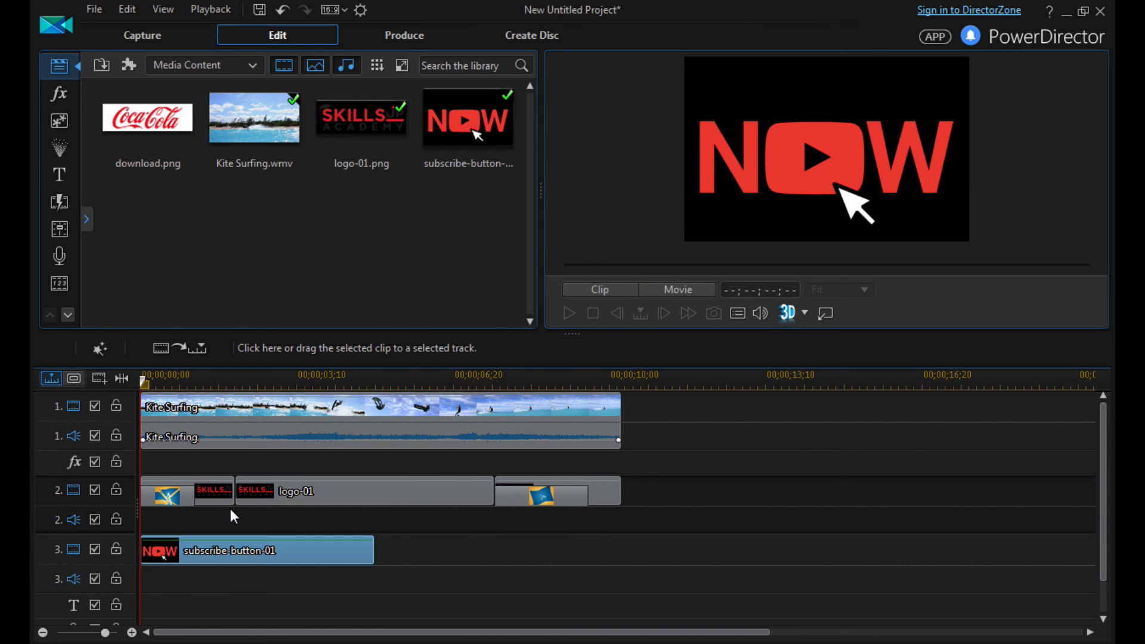
drag(373, 548, 625, 543)
Shrink the subscribe button into the bottom-right corner of the preview, then play from the start
drag(686, 57, 913, 207)
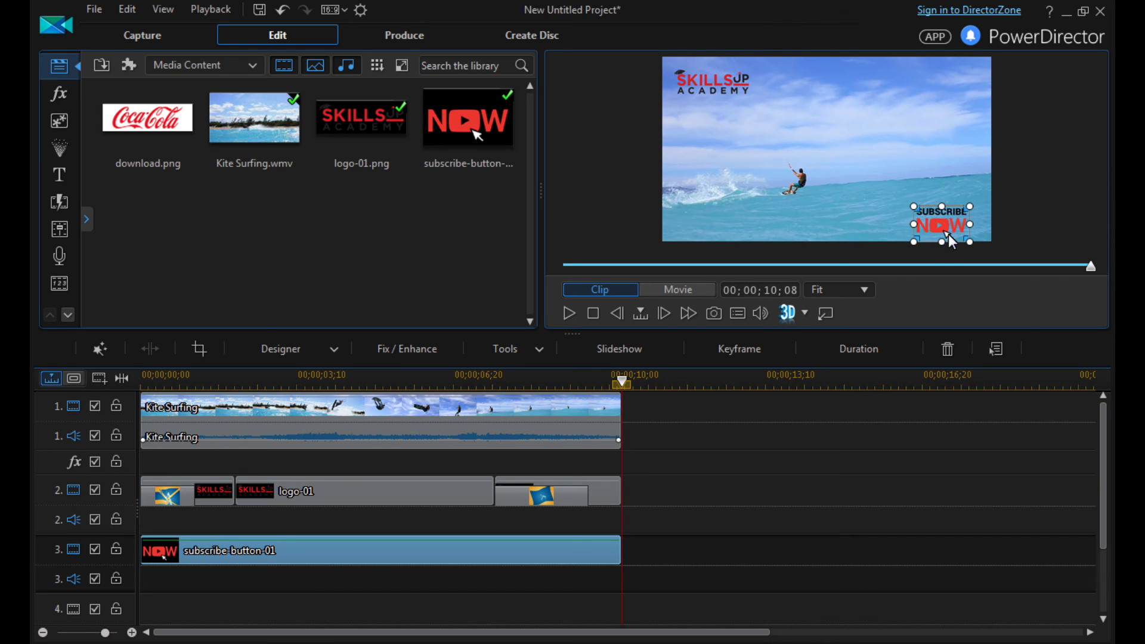
drag(953, 238, 960, 232)
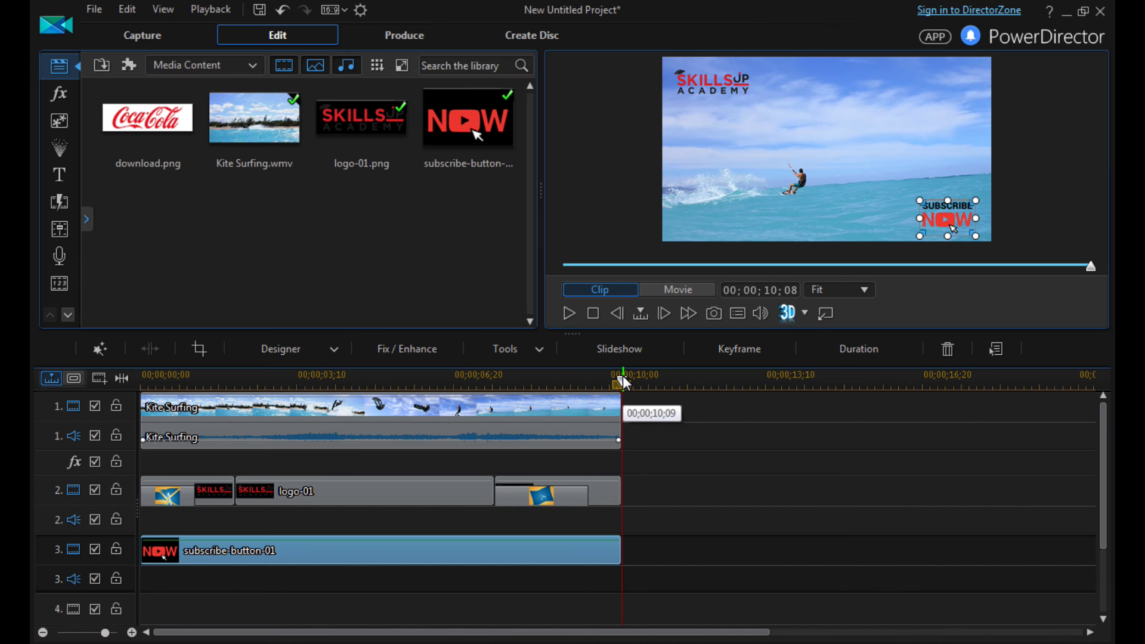
drag(622, 375, 120, 416)
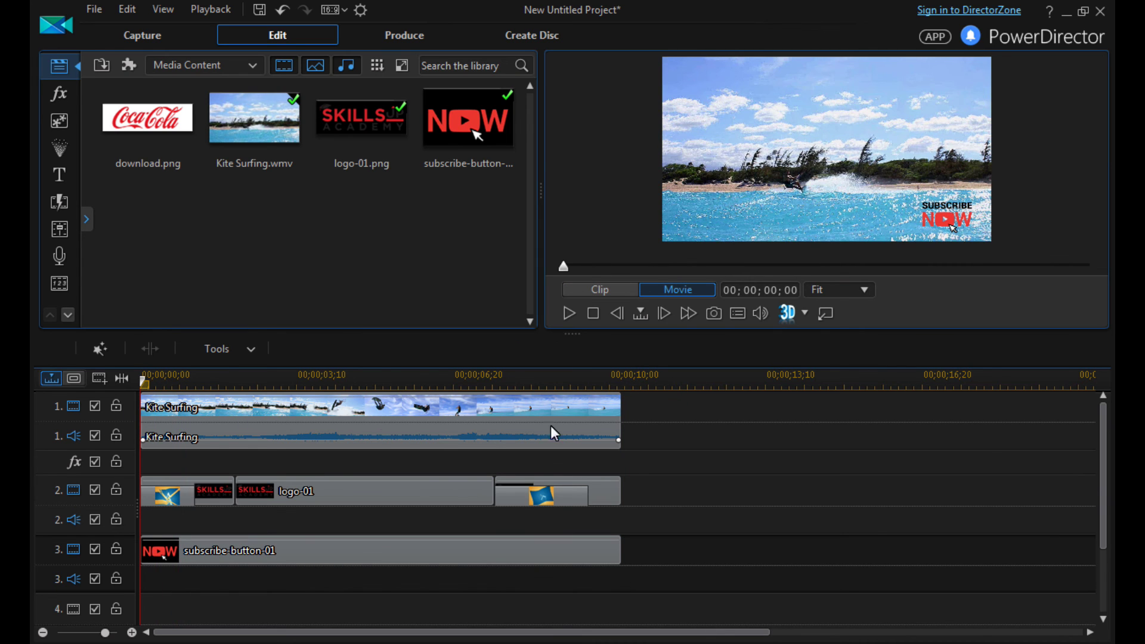
key(space)
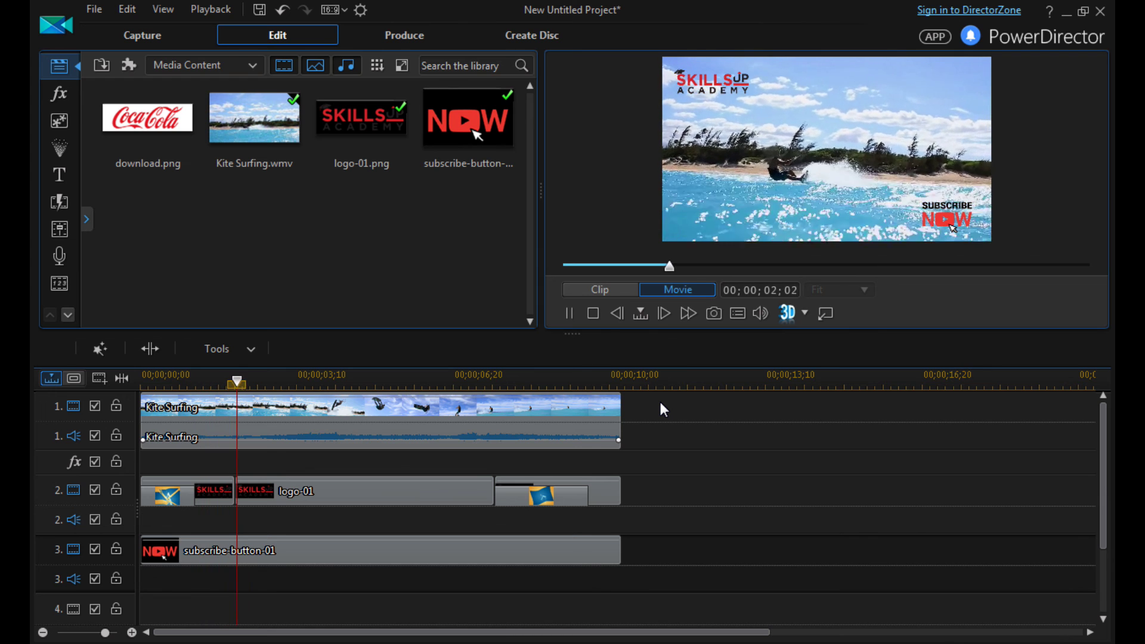
Add a Fade transition, found by searching 'fade', to the subscribe button clip's start, then play the project
key(space)
click(295, 560)
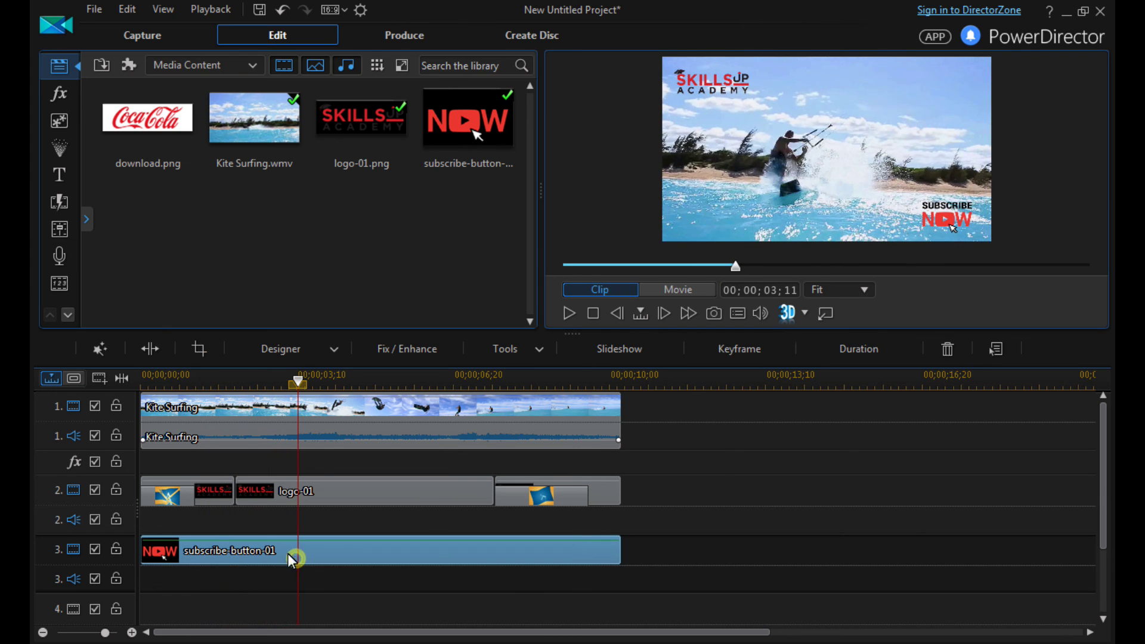
click(60, 204)
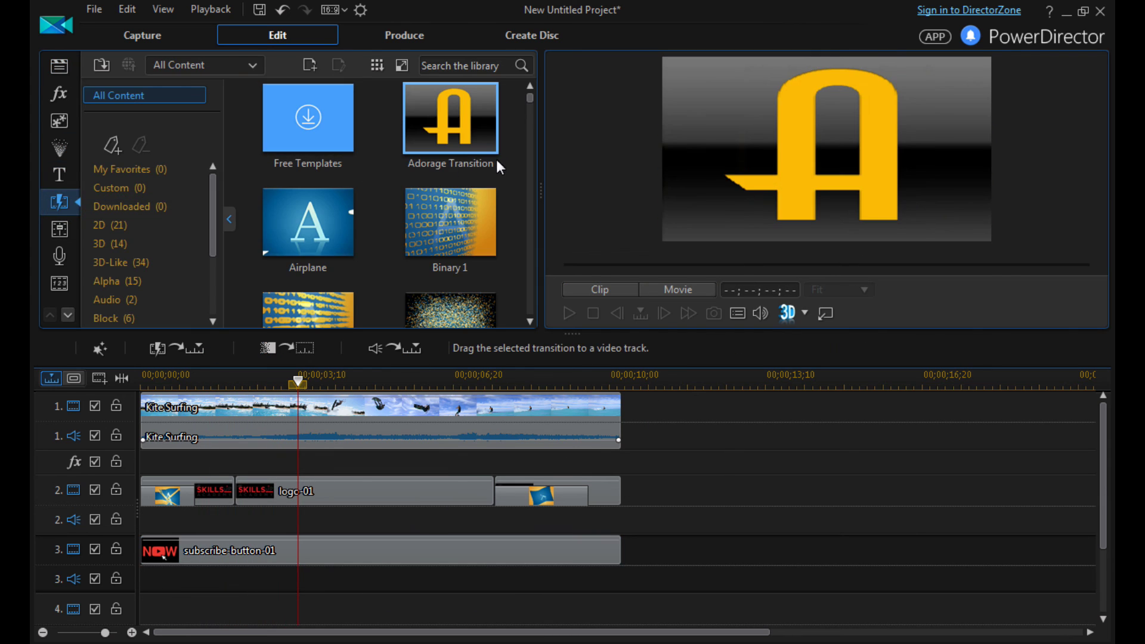
click(449, 62)
text(e)
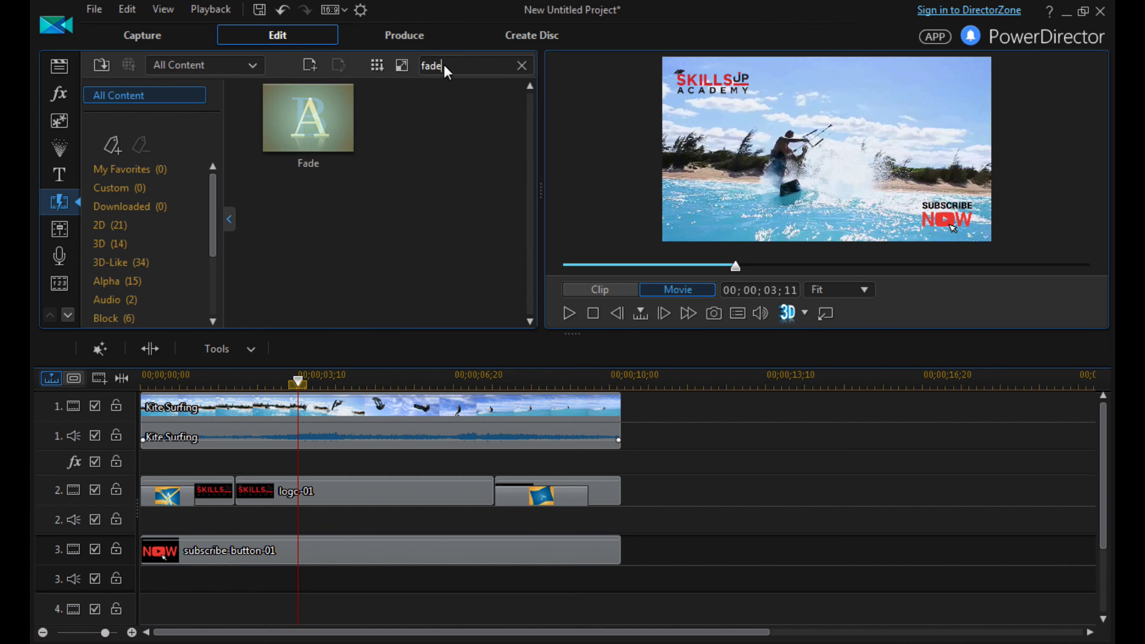
drag(293, 127, 153, 558)
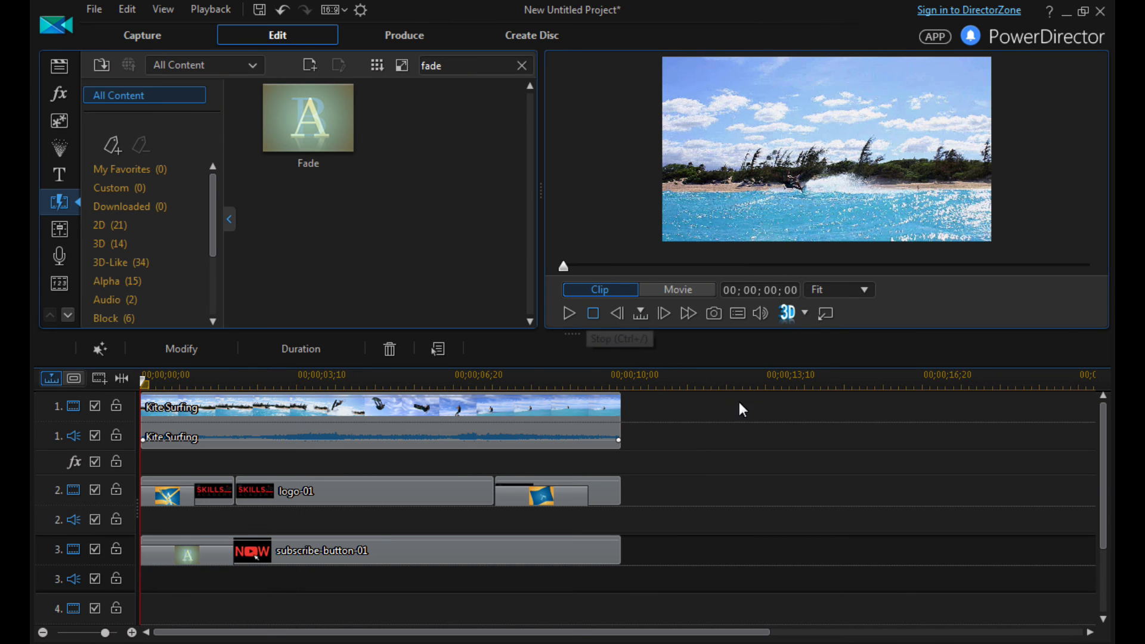
click(705, 396)
key(space)
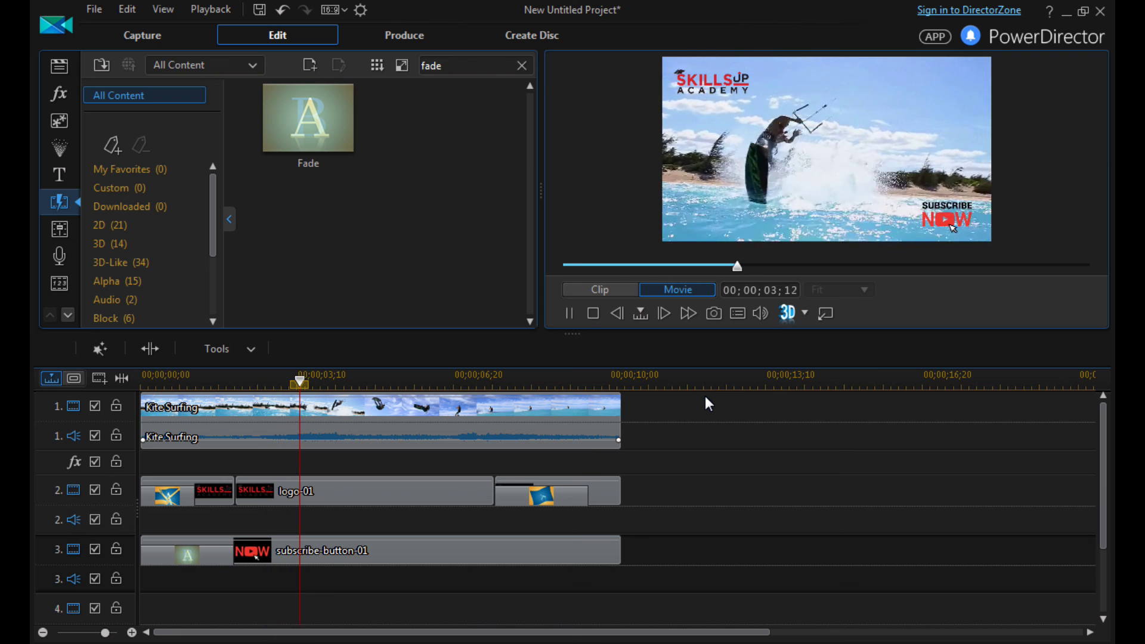
key(space)
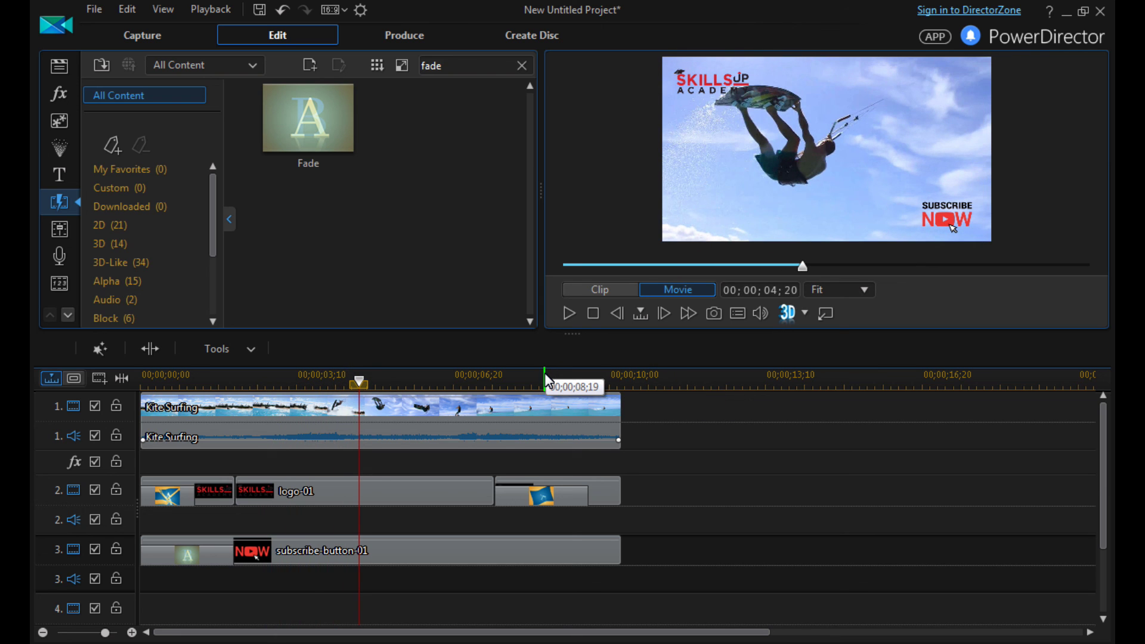